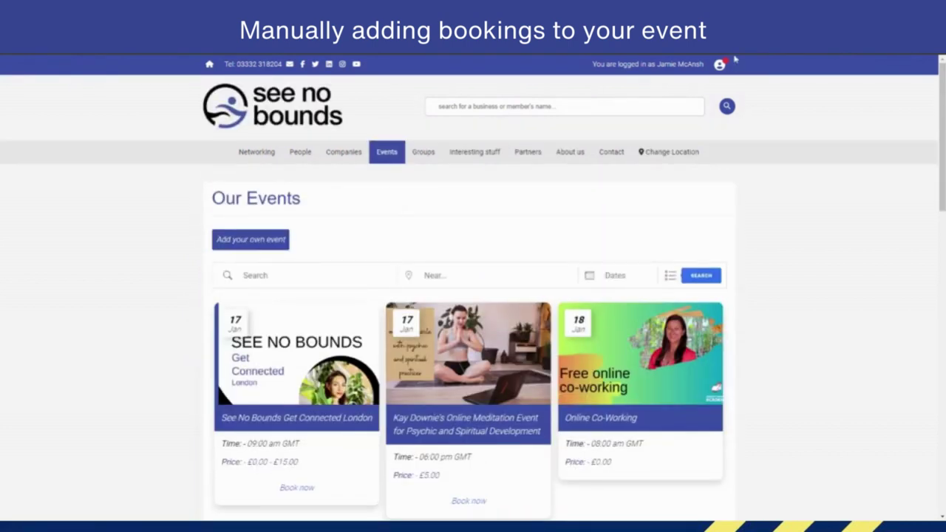
Open the Your Events page and start adding a new event from there
left_click(720, 65)
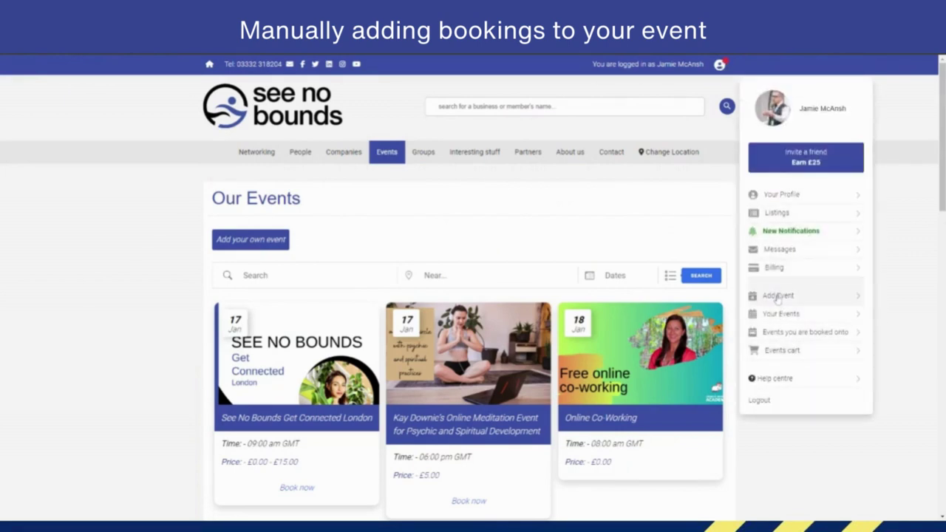
left_click(778, 296)
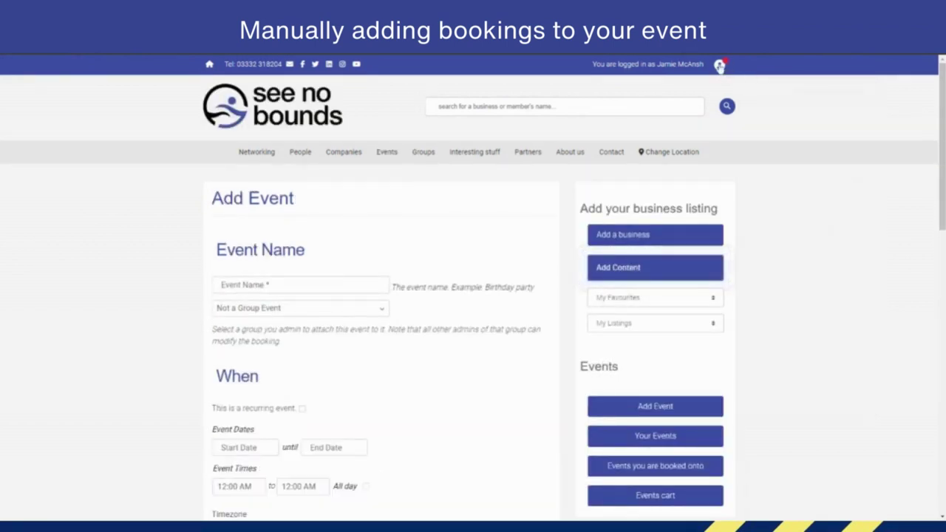
left_click(720, 66)
left_click(830, 446)
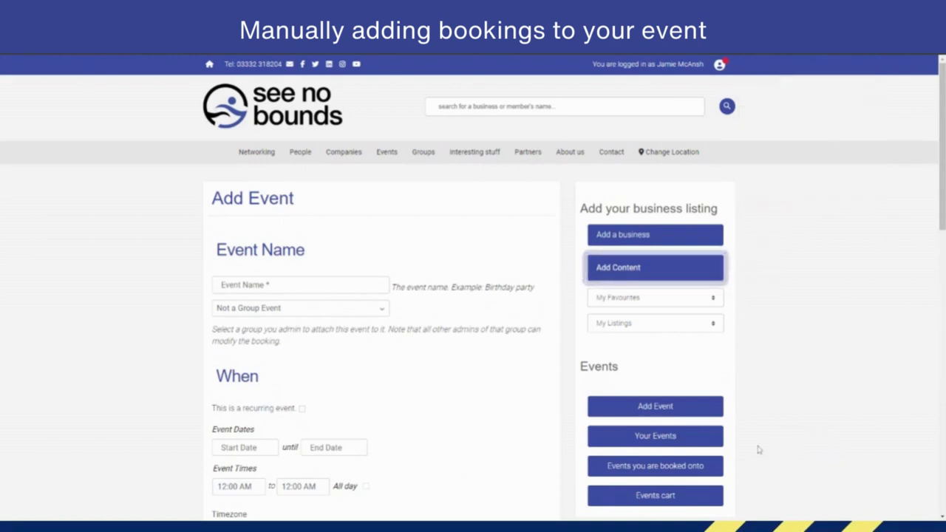
left_click(665, 440)
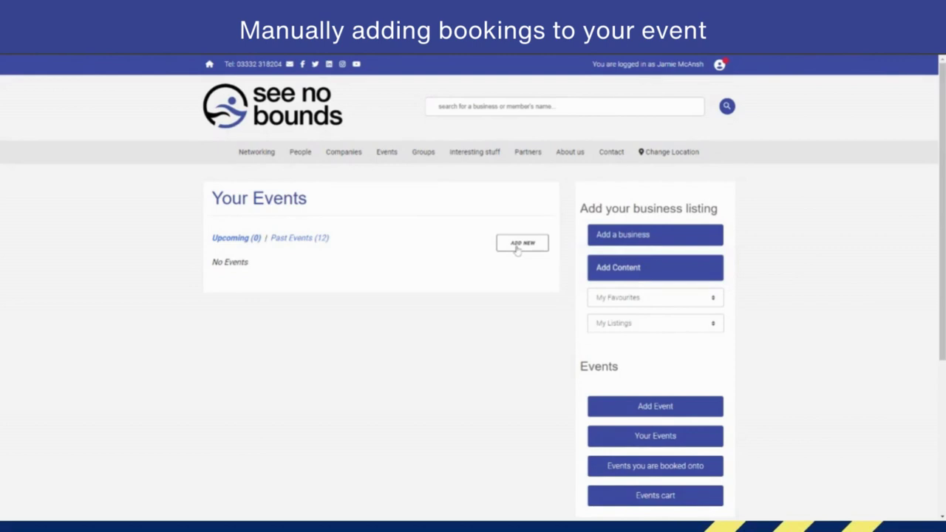
left_click(517, 248)
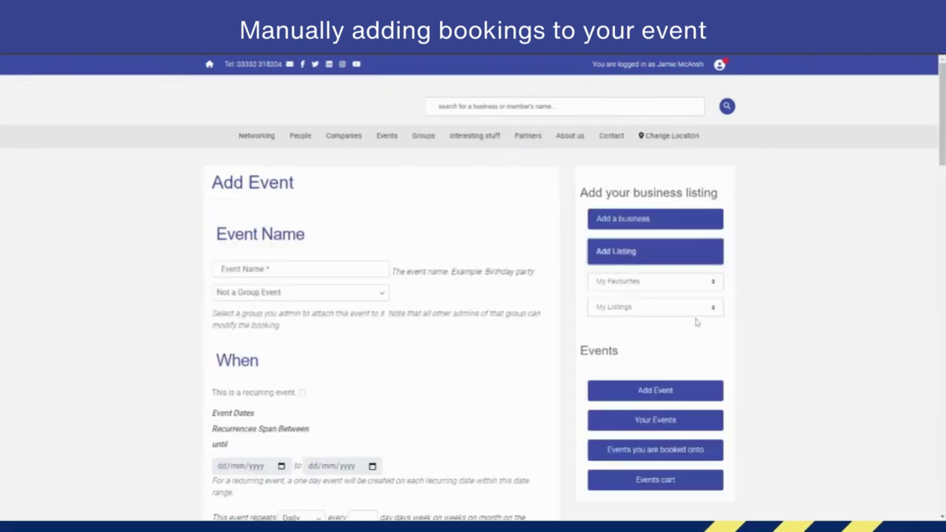
Name the event "test" and show the group options, keeping Not a Group Event selected
scroll(287, 232, "down", 1)
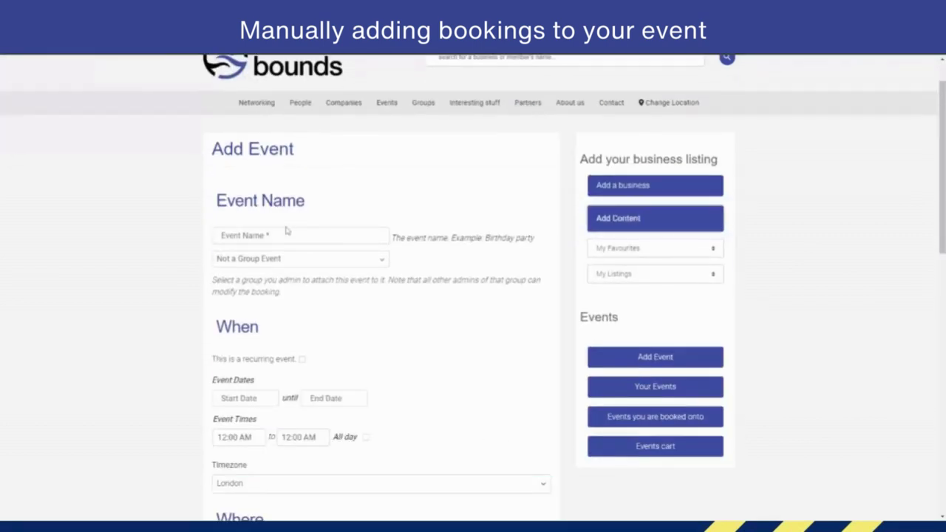
left_click(287, 231)
type("test")
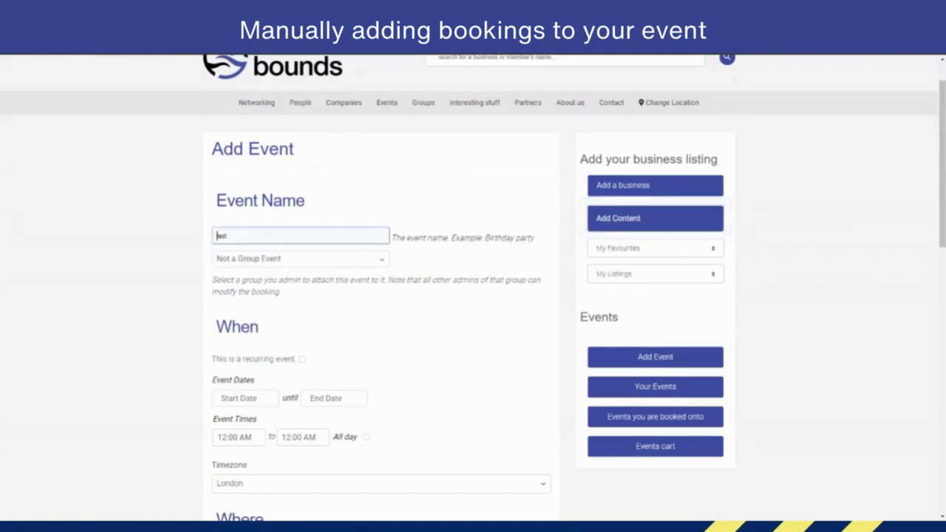
left_click(318, 261)
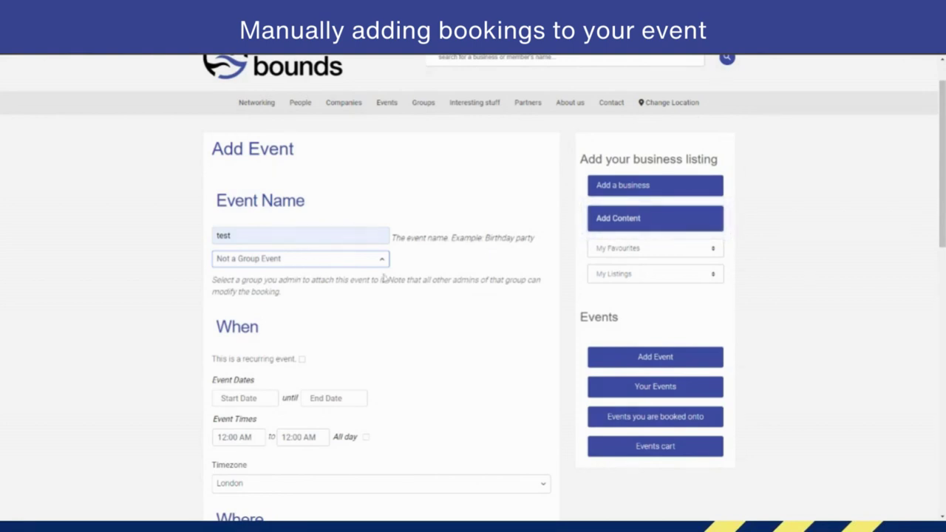
Set both the event's start date and end date to 17/01/2024
scroll(409, 310, "down", 2)
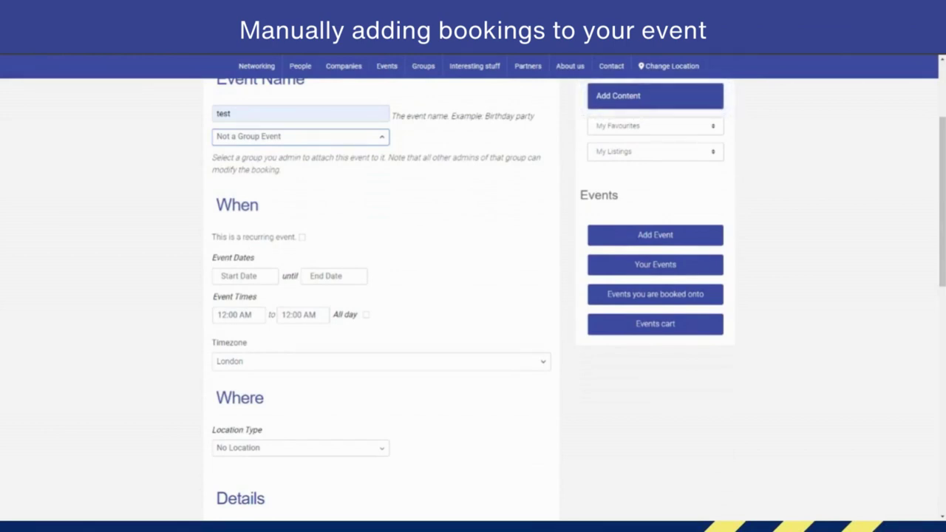
left_click(239, 276)
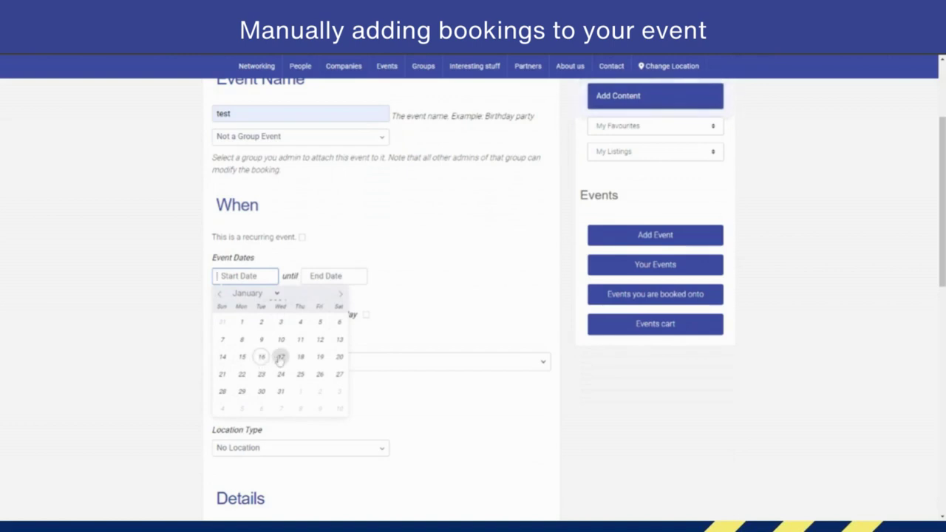
left_click(278, 356)
left_click(325, 276)
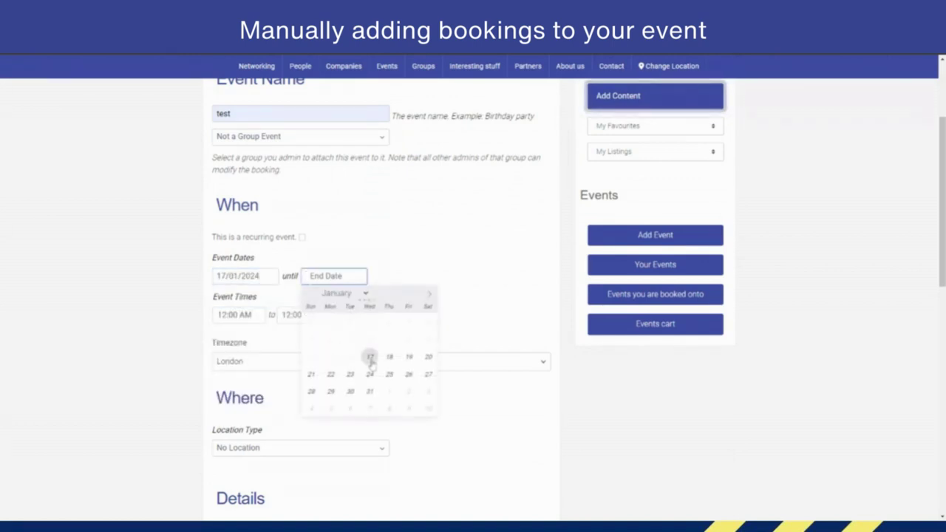
left_click(372, 358)
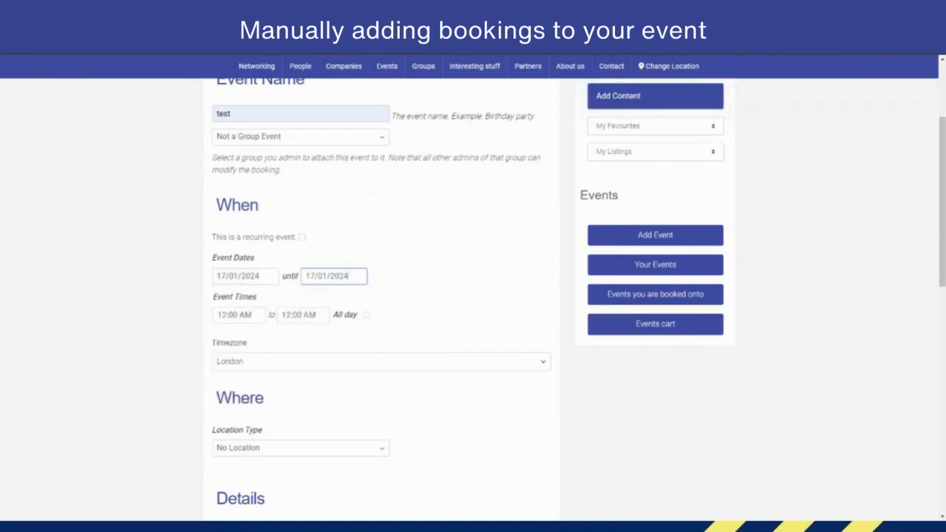
Set the event's end time to 1:15 AM
left_click(299, 315)
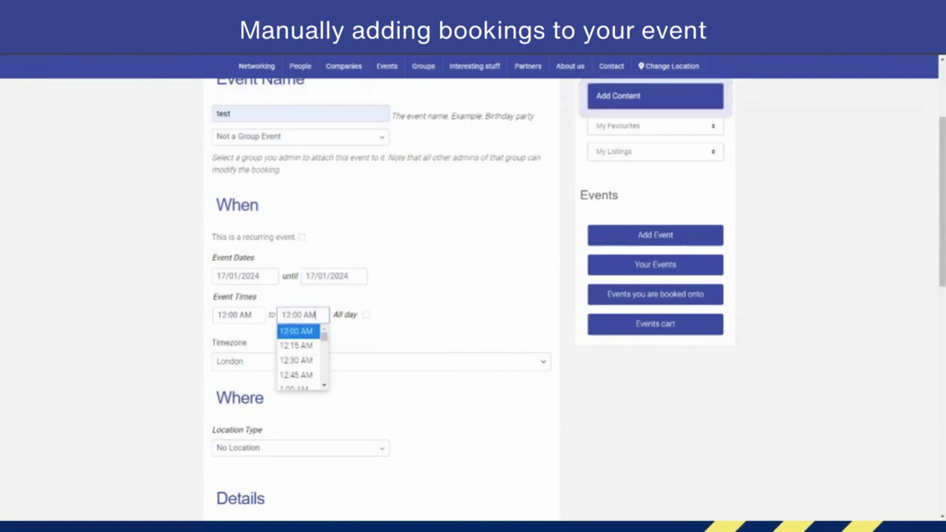
scroll(304, 361, "down", 1)
left_click(300, 360)
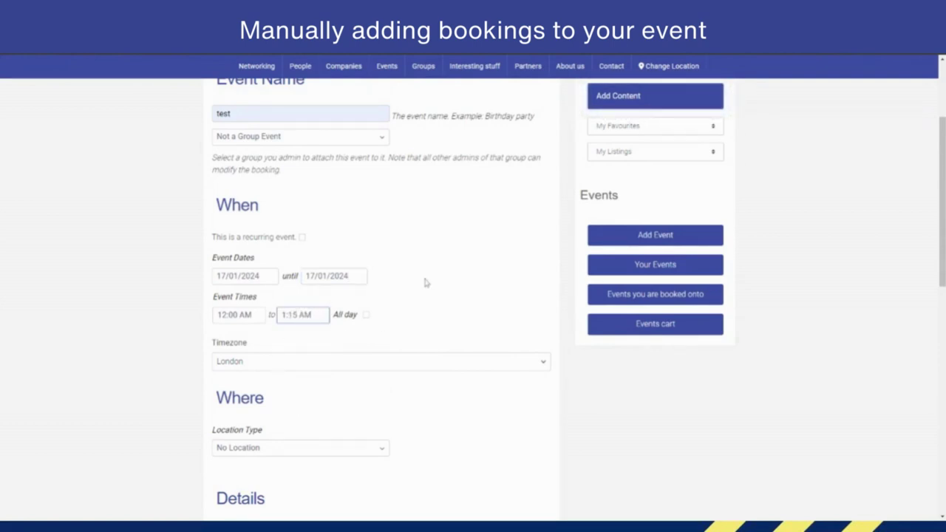
Set the event's location type to Physical Location
scroll(438, 280, "down", 1)
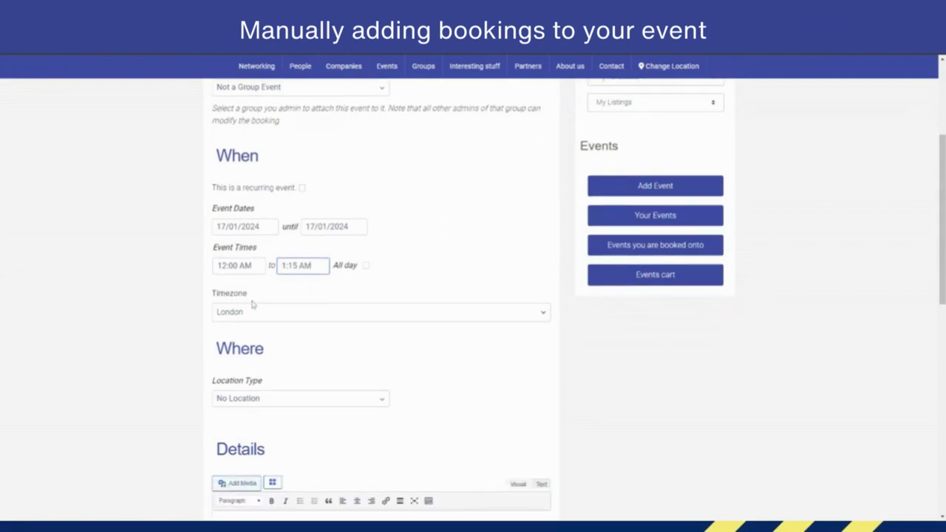
scroll(296, 325, "down", 1)
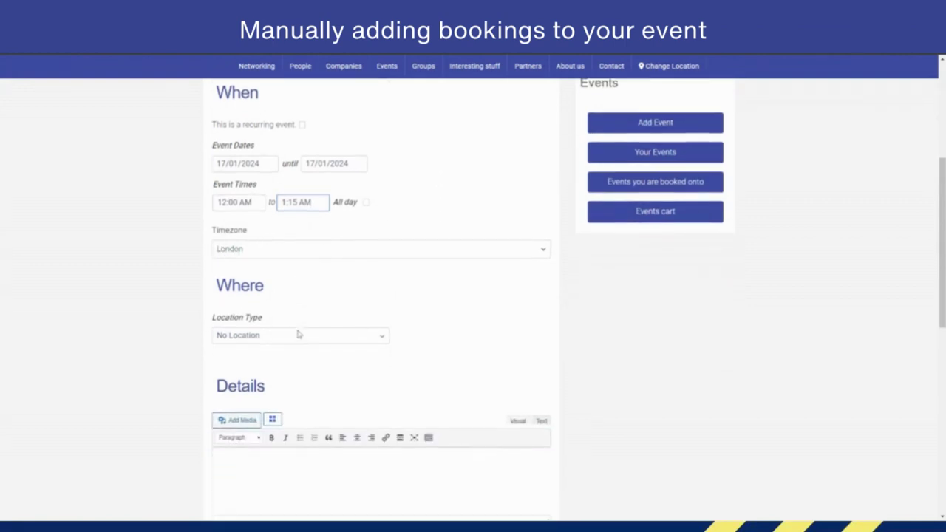
scroll(298, 335, "down", 1)
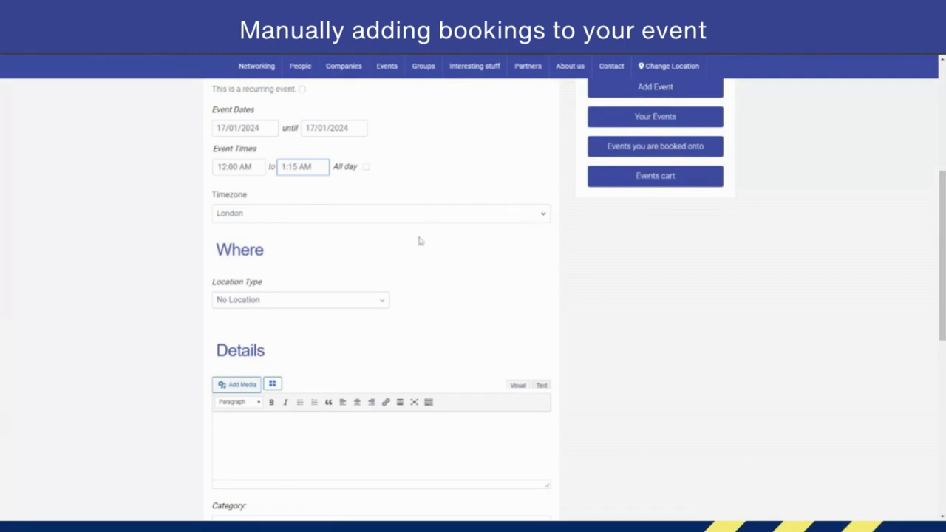
scroll(420, 241, "down", 1)
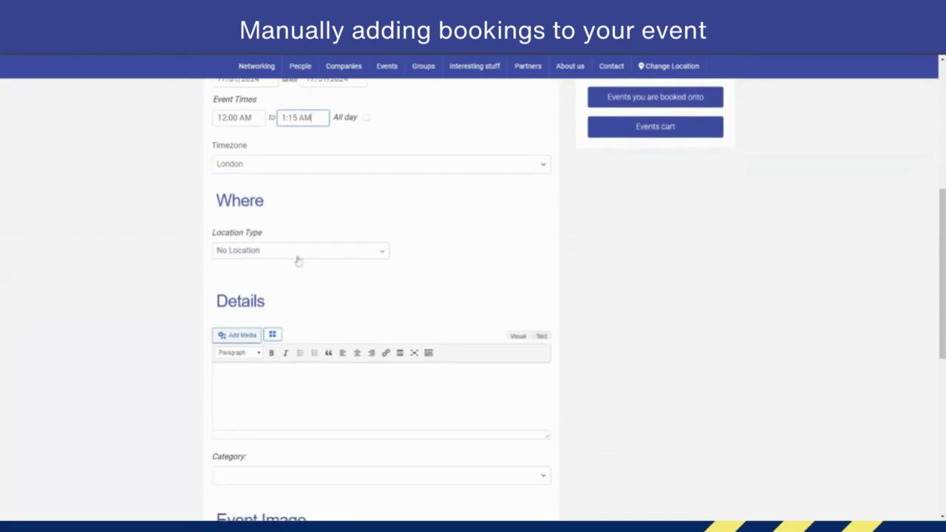
left_click(380, 253)
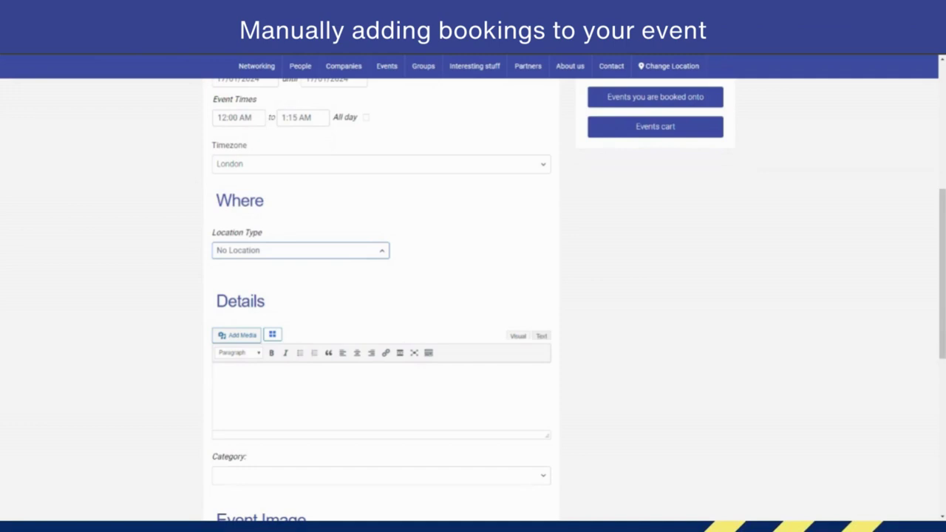
left_click(312, 274)
Examine the address fields for a physical location, and set the location type back to No Location
scroll(336, 386, "down", 3)
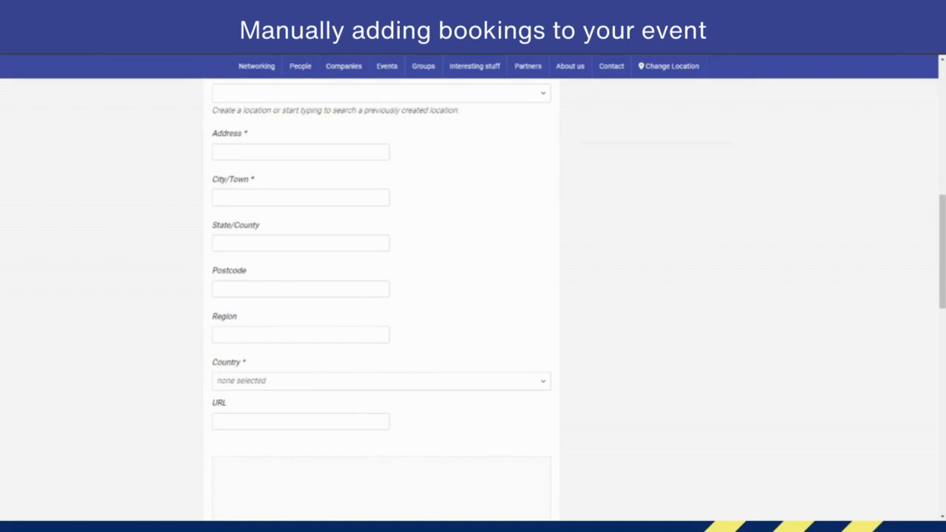
scroll(376, 303, "up", 3)
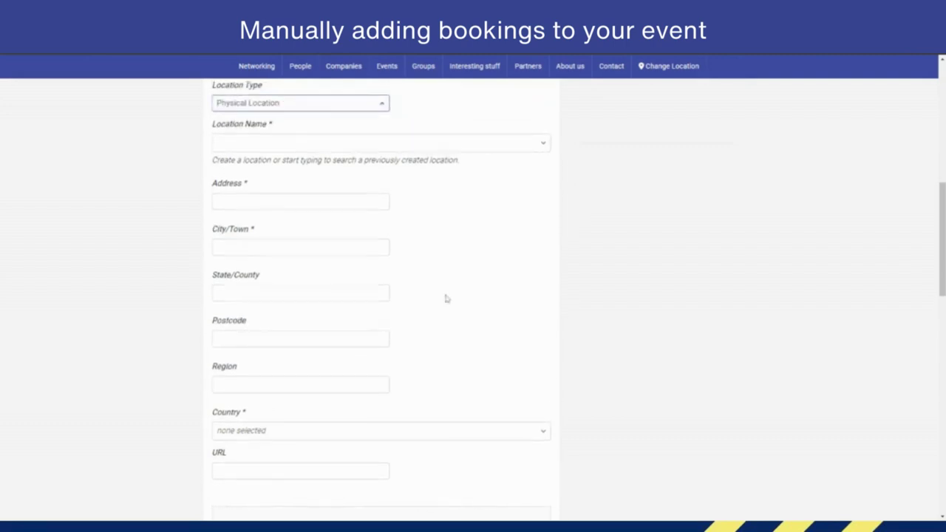
scroll(447, 299, "down", 2)
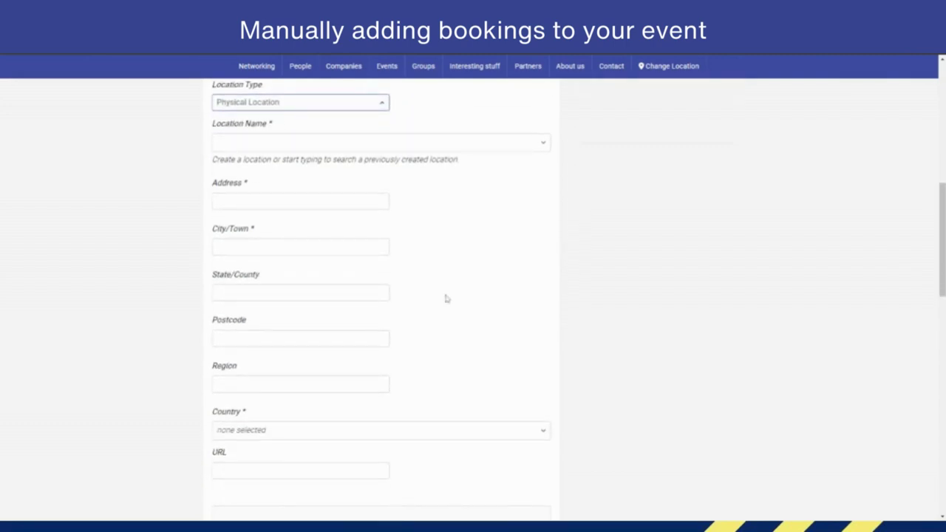
scroll(446, 298, "down", 2)
scroll(446, 299, "down", 2)
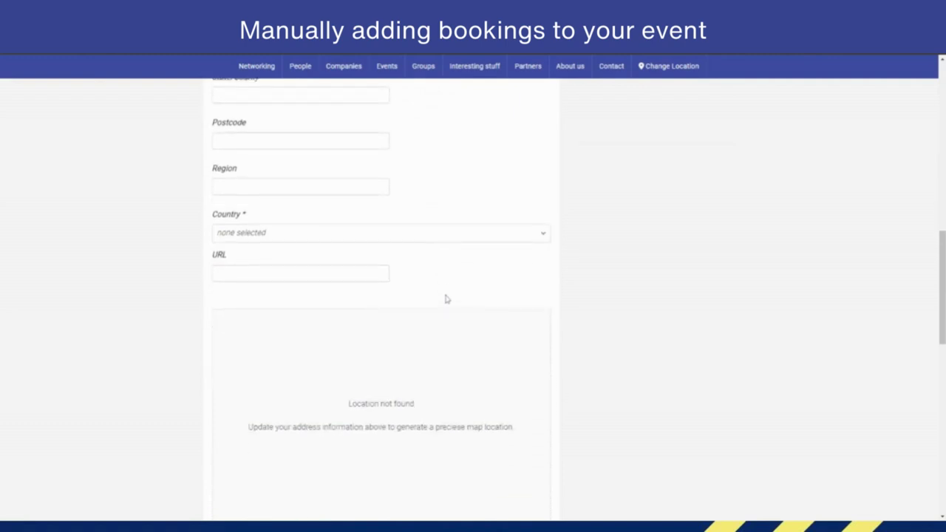
scroll(446, 299, "up", 5)
scroll(349, 229, "up", 1)
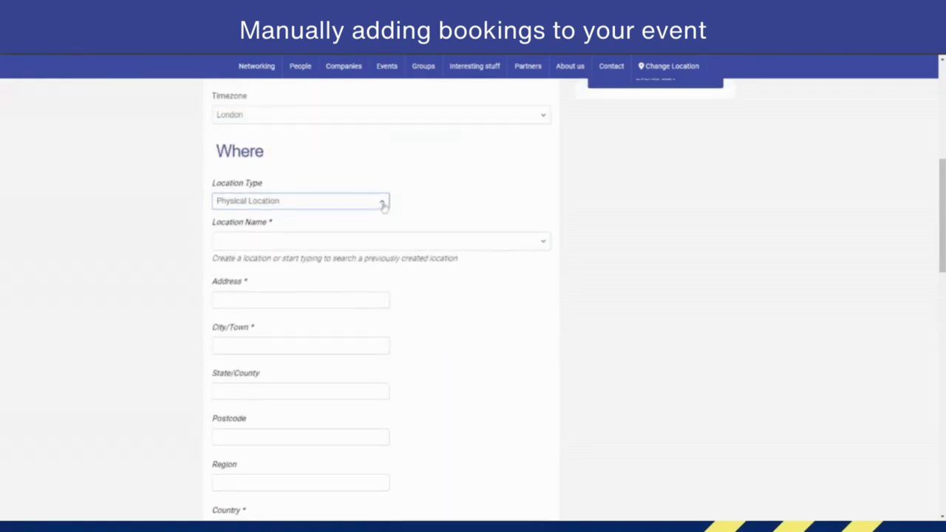
left_click(241, 222)
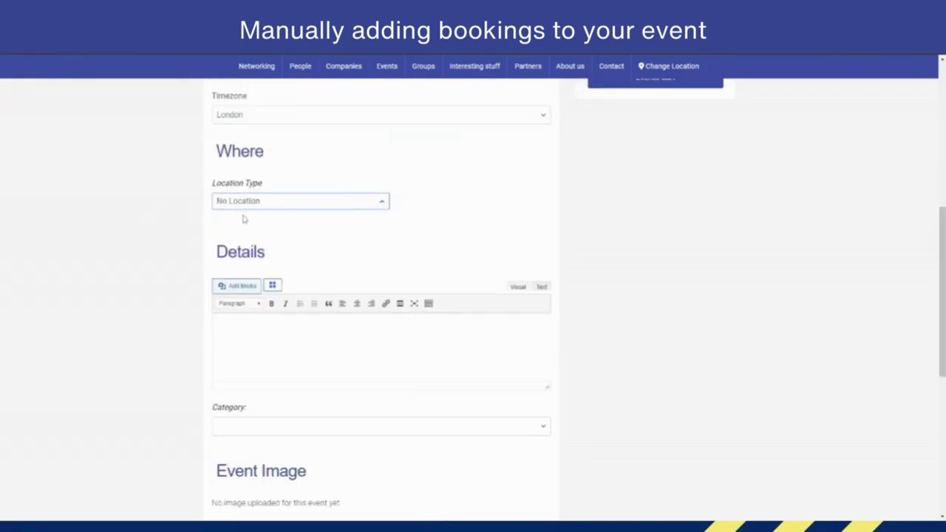
Enter "details" as the event's description text
scroll(302, 269, "down", 2)
left_click(296, 245)
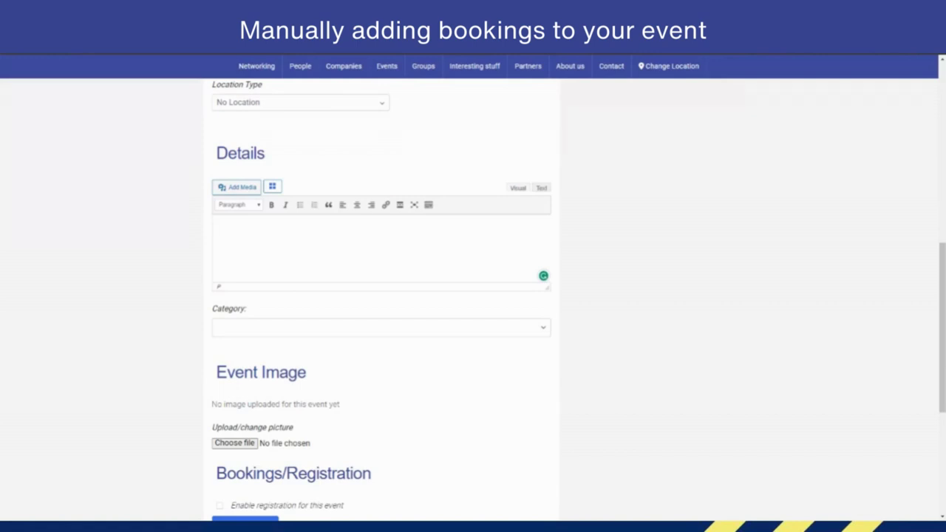
type("etails")
Assign the categories Art, Business Services, Charity and Day out to the event
left_click(257, 325)
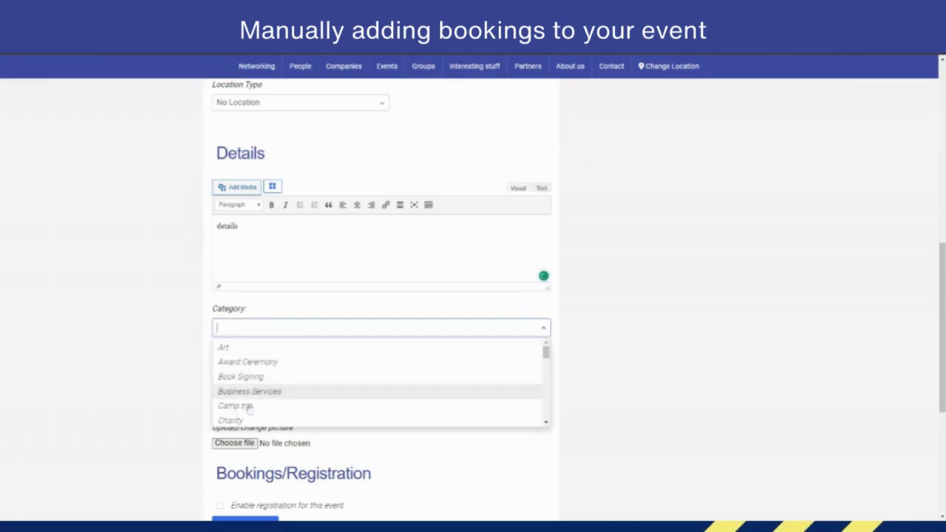
left_click(246, 349)
left_click(251, 396)
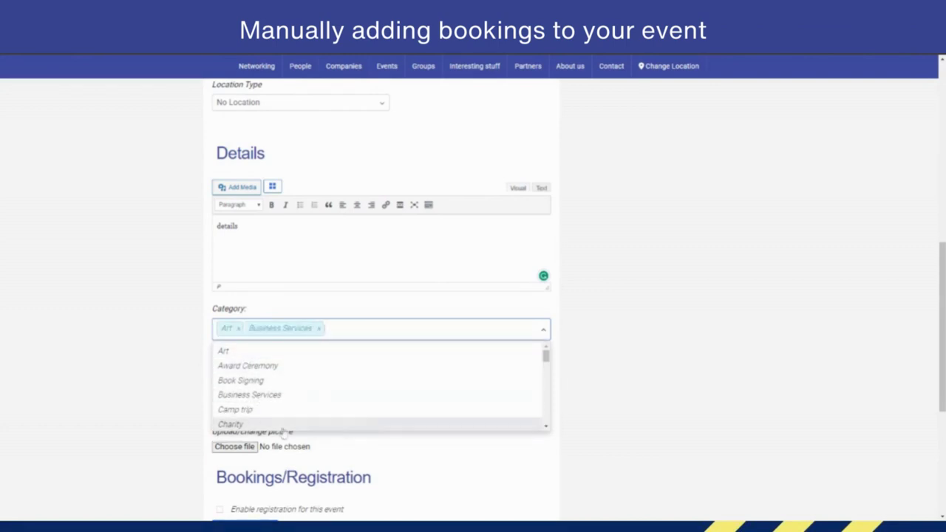
left_click(259, 424)
scroll(258, 391, "down", 3)
left_click(254, 393)
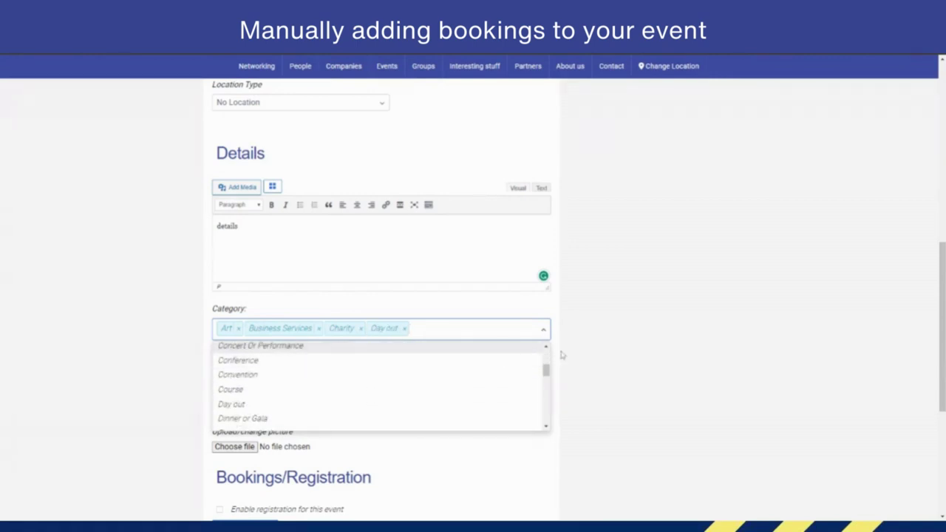
left_click(603, 354)
Choose 1.jpg as the event image and enable registration for the event
scroll(387, 382, "down", 2)
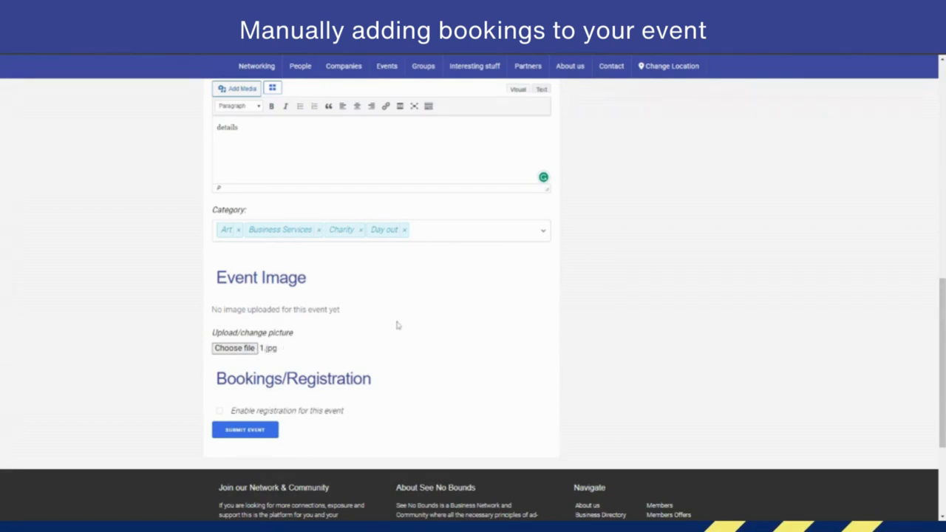
scroll(397, 325, "down", 1)
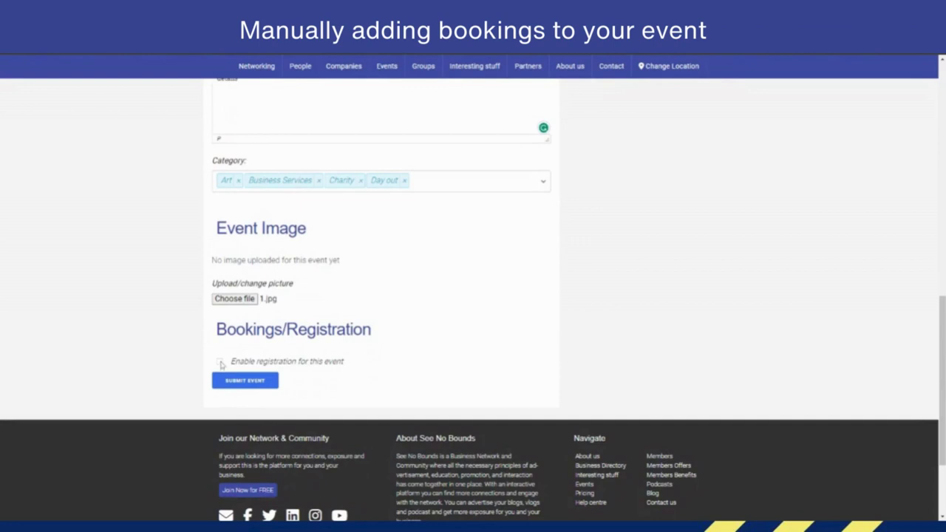
left_click(219, 362)
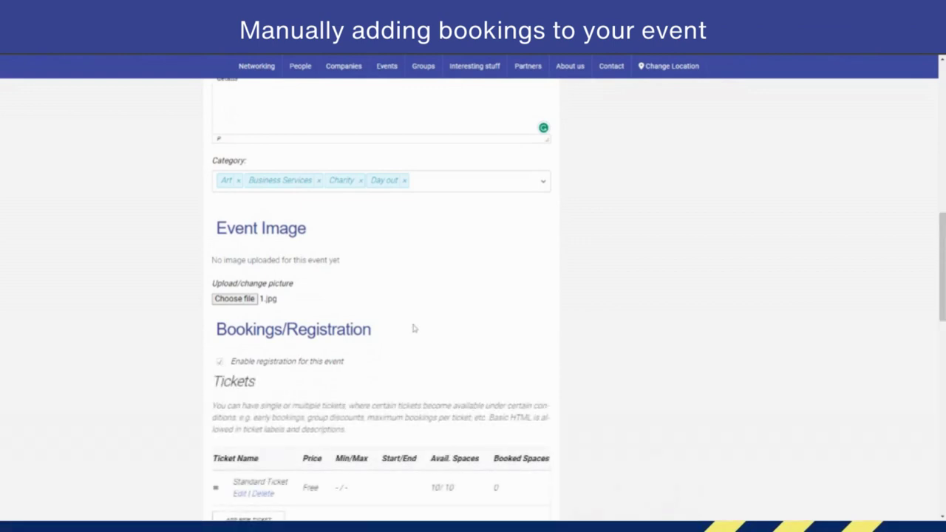
Open the Standard Ticket for editing and set its price to 10.00
scroll(414, 330, "down", 2)
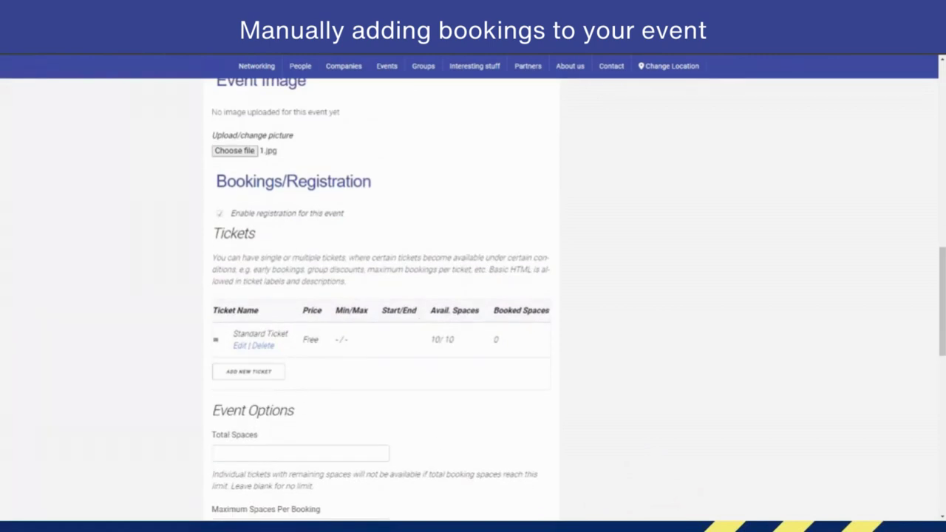
left_click(242, 345)
scroll(437, 372, "down", 1)
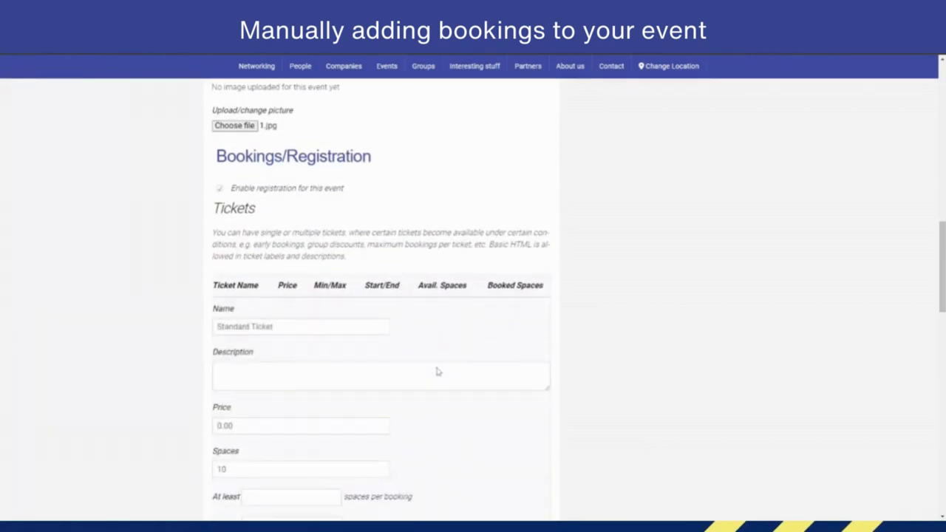
mouse_move(275, 303)
left_mouse_down()
mouse_move(250, 303)
mouse_move(275, 303)
left_mouse_up()
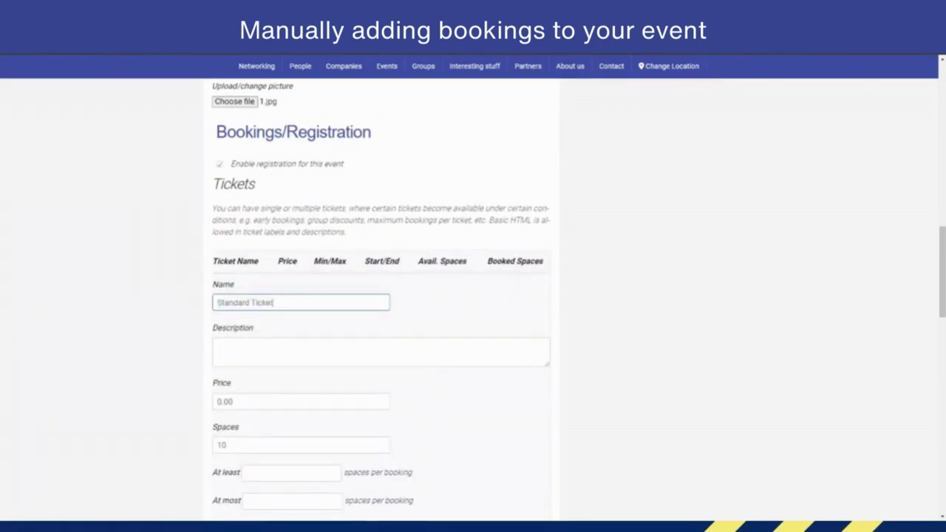
scroll(295, 307, "down", 1)
key("Tab")
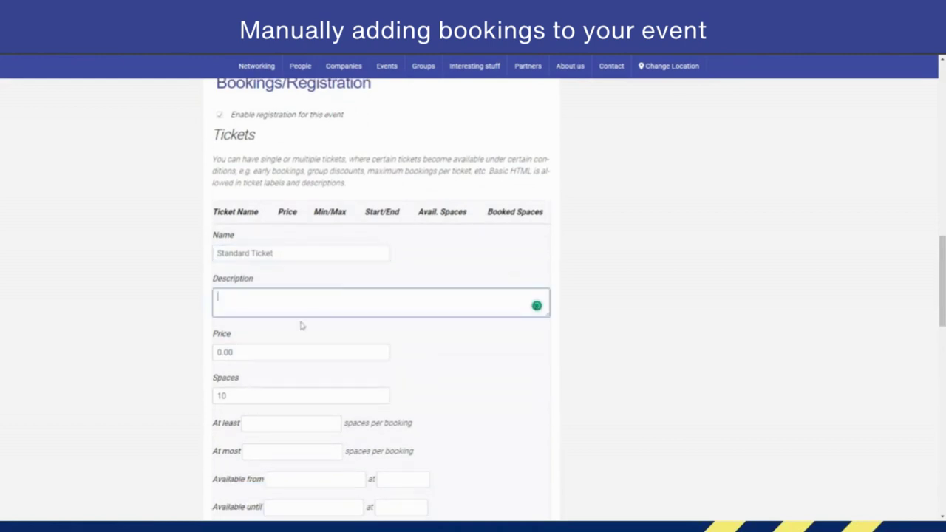
scroll(303, 325, "down", 2)
left_click(222, 254)
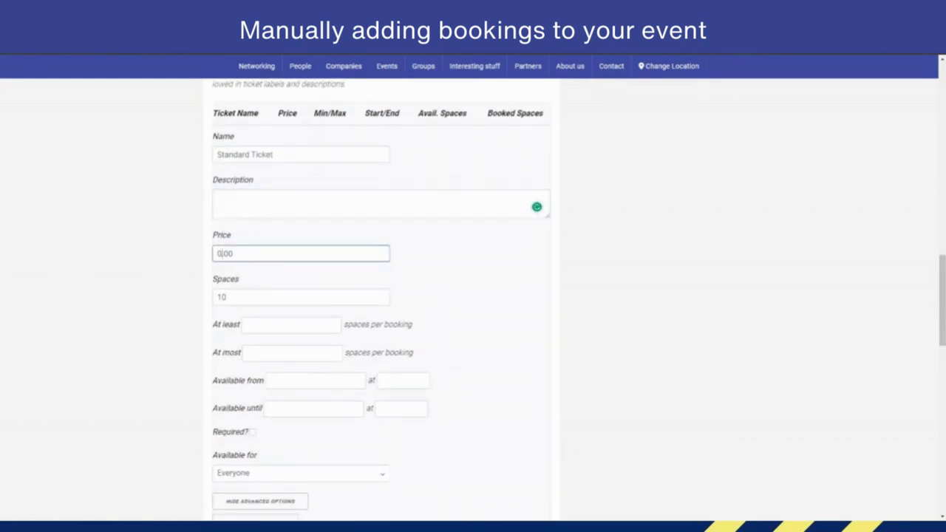
key("BackSpace")
type("10")
Set the Standard Ticket's number of spaces to 50
left_click(258, 294)
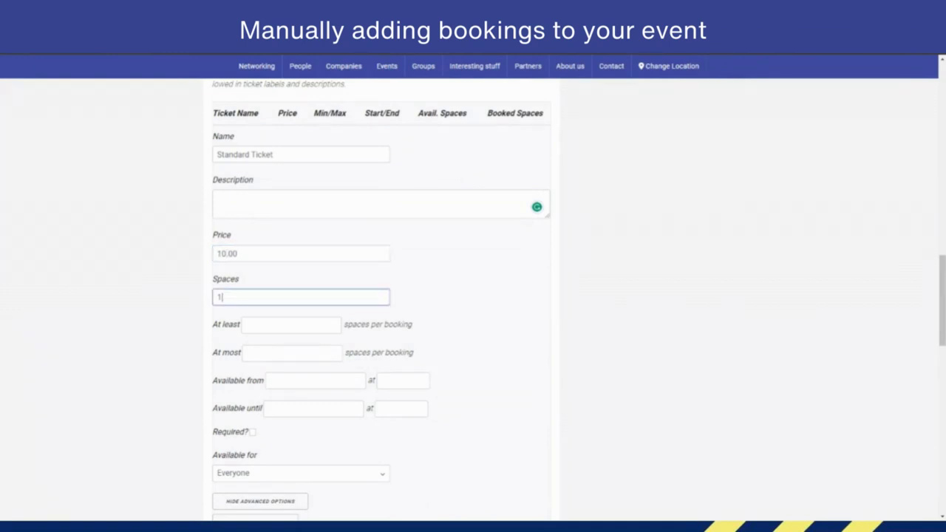
key("BackSpace")
type("50")
left_click(473, 297)
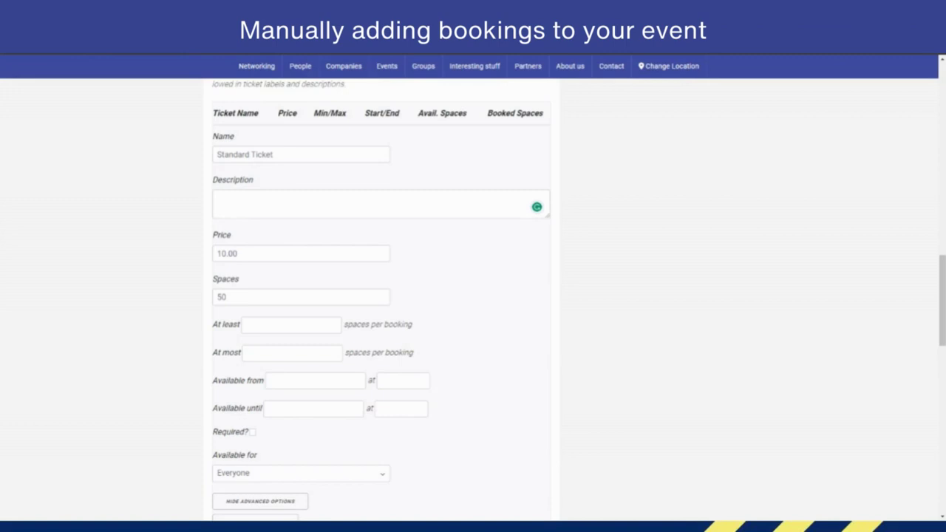
Examine the ticket's spaces-per-booking limits, availability dates and the setting for who it is available for
left_click(276, 353)
scroll(293, 351, "down", 2)
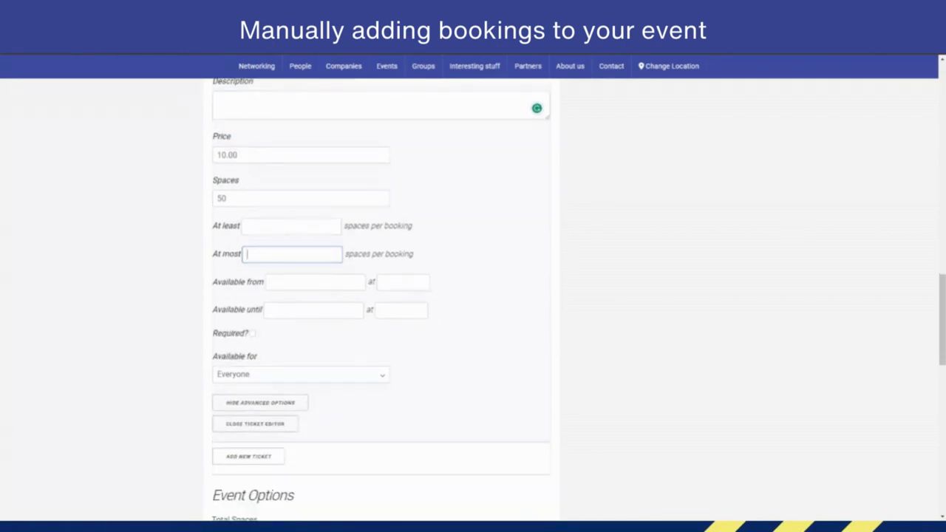
key("Tab")
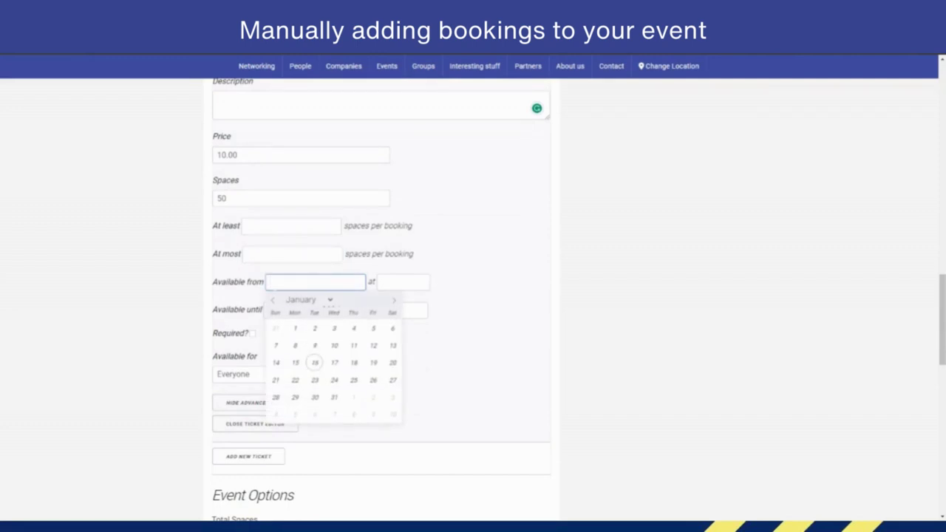
left_click(473, 273)
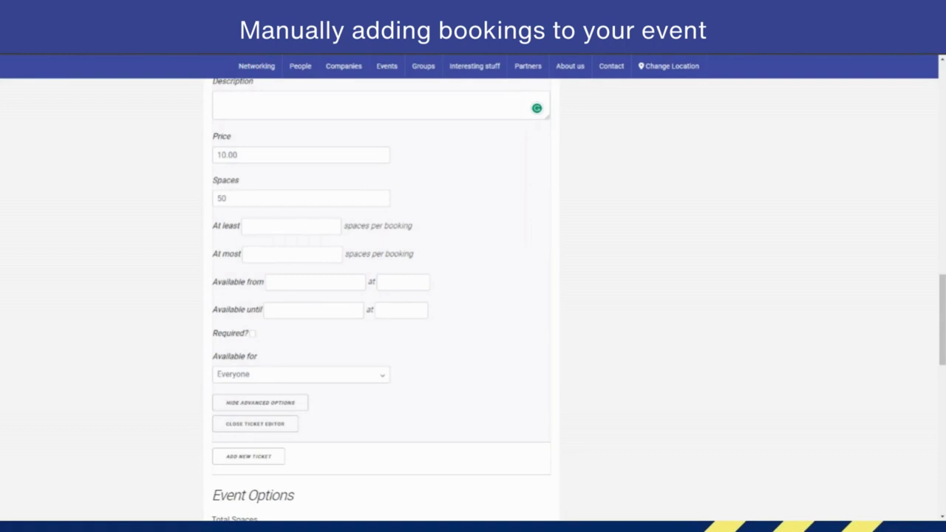
scroll(544, 355, "down", 1)
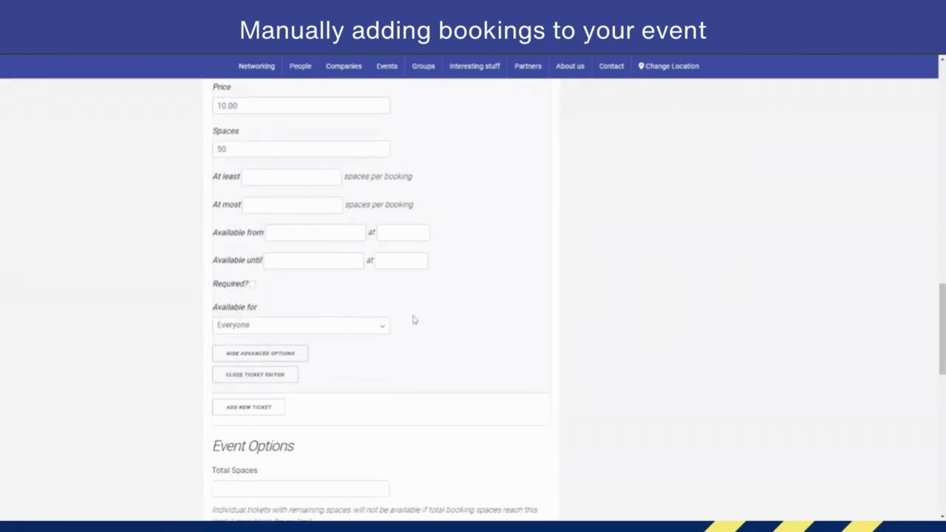
scroll(413, 319, "down", 1)
left_click(383, 278)
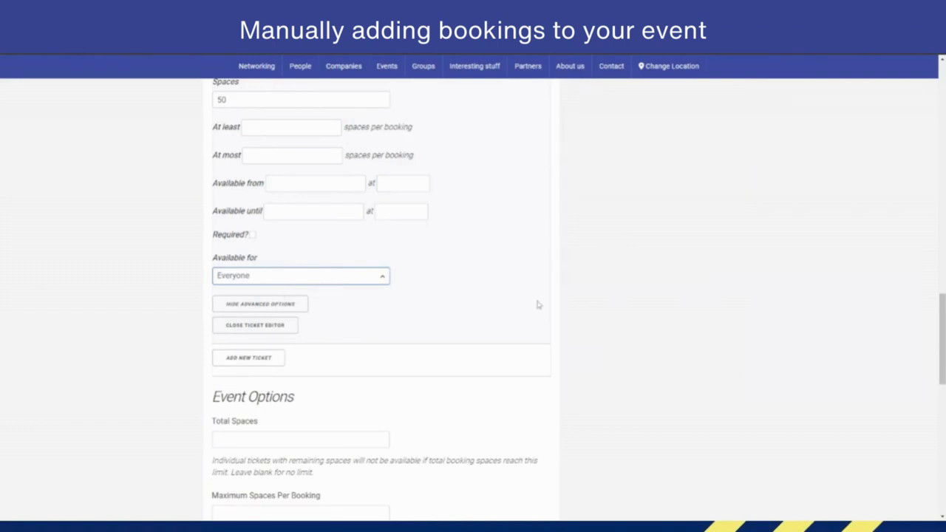
left_click(552, 279)
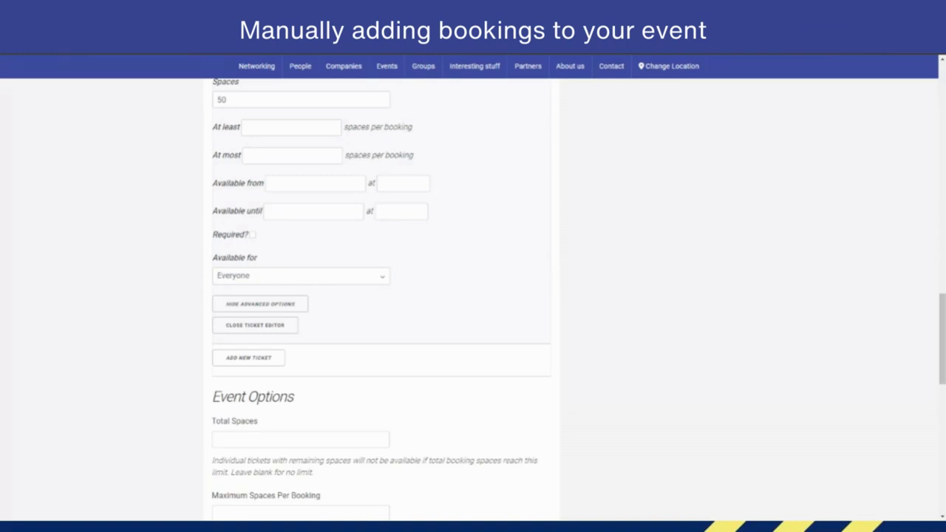
left_click(383, 280)
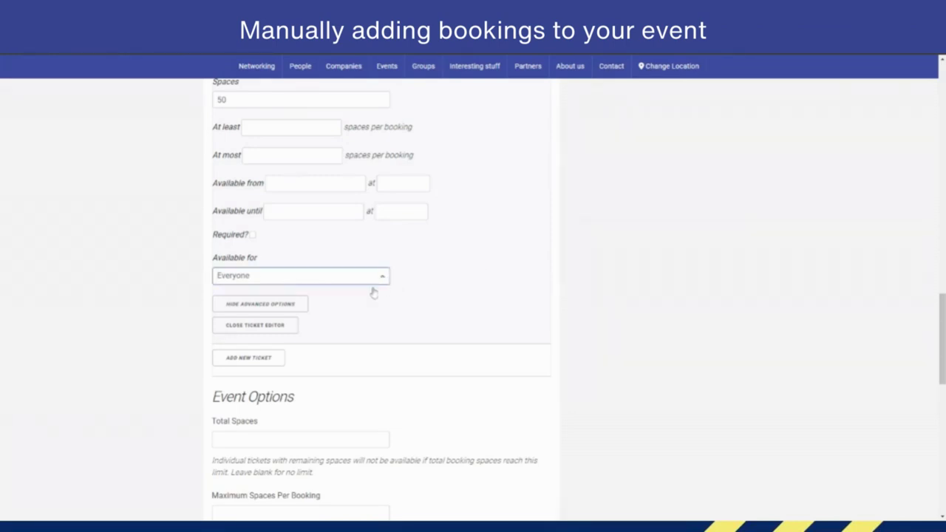
left_click(444, 259)
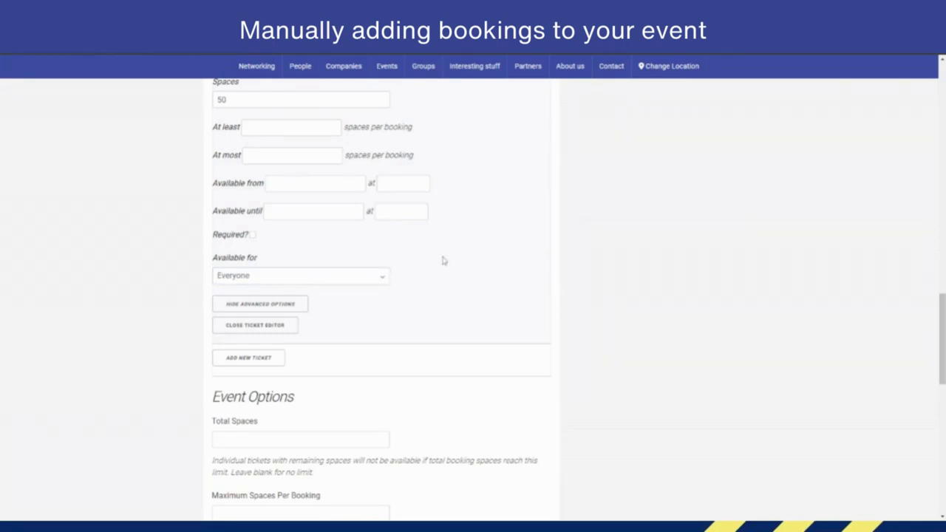
Close the editor of the 10.00 Standard Ticket and return to the ticket list
left_click(251, 327)
scroll(249, 332, "down", 3)
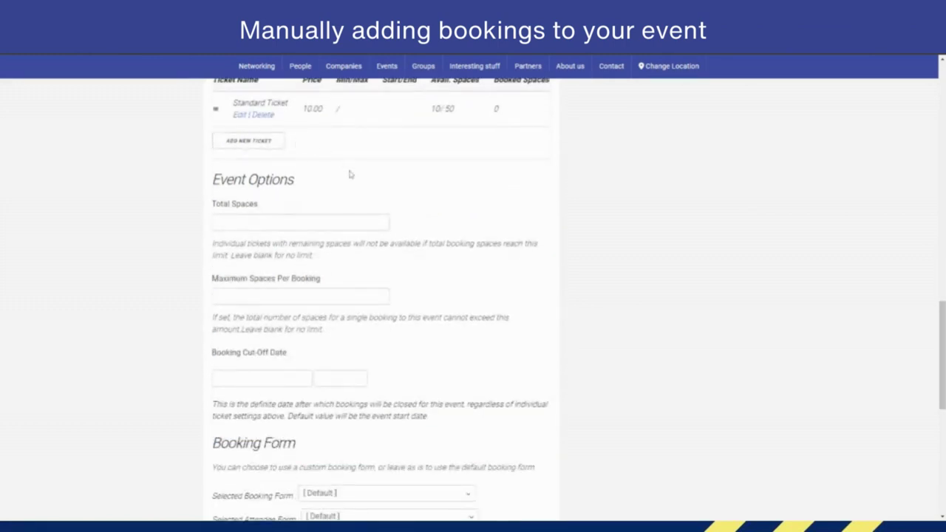
scroll(348, 175, "up", 1)
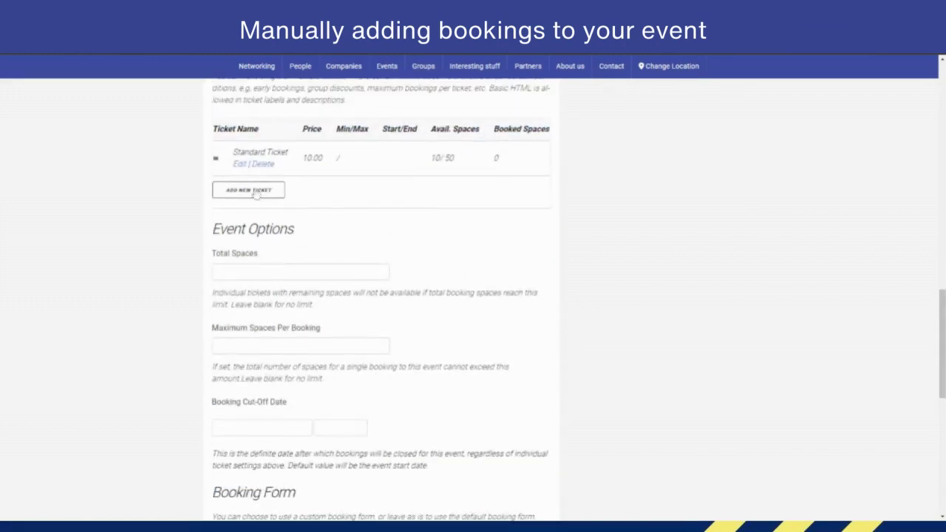
Add a second ticket to the event and look over its fields and the event options beneath it
left_click(255, 191)
scroll(444, 253, "down", 2)
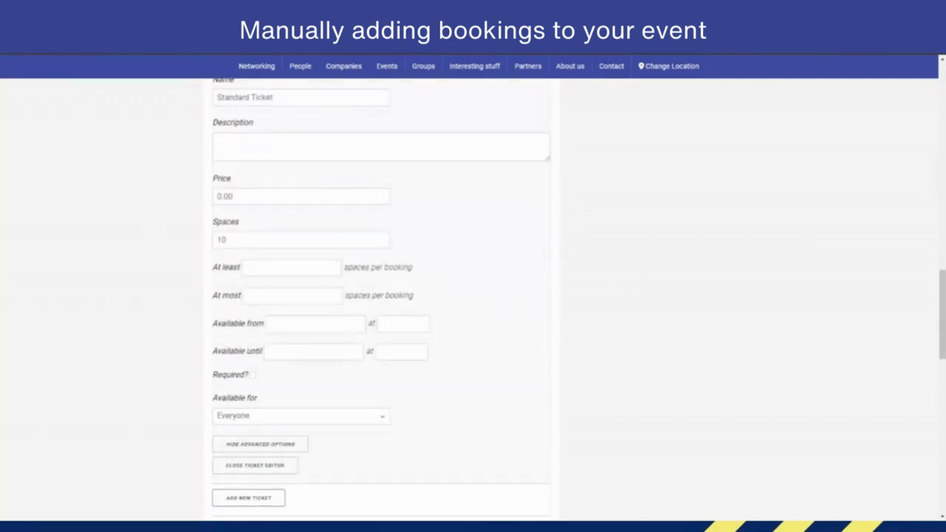
scroll(280, 159, "up", 1)
scroll(279, 159, "down", 1)
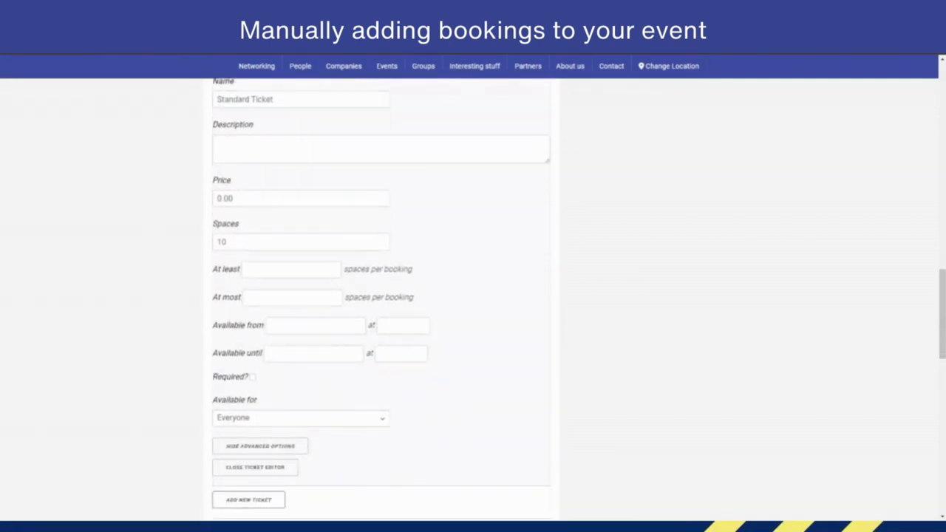
scroll(280, 159, "up", 2)
scroll(324, 395, "down", 3)
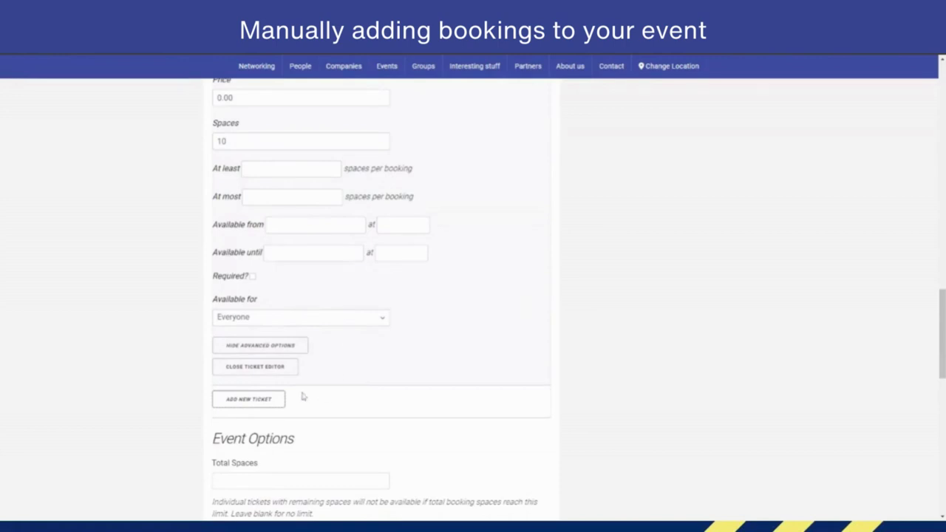
scroll(469, 274, "down", 2)
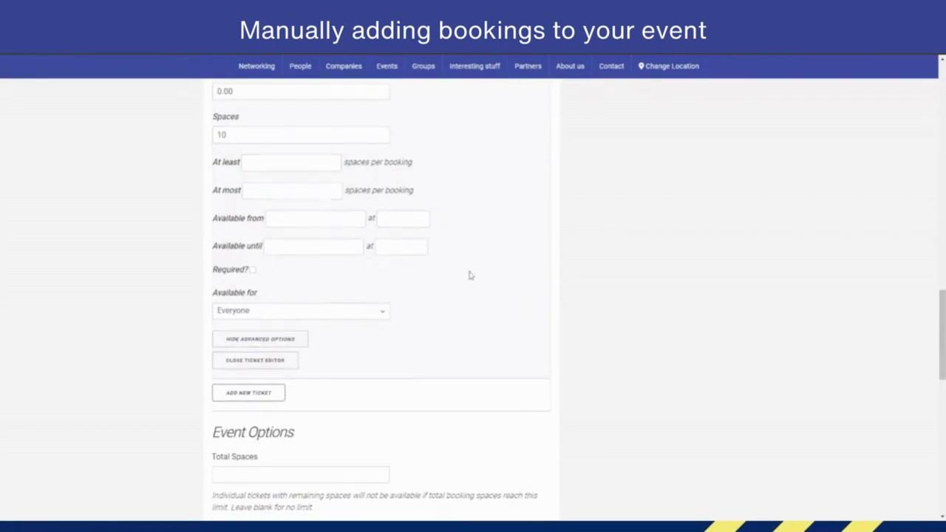
scroll(461, 330, "down", 1)
left_click(374, 334)
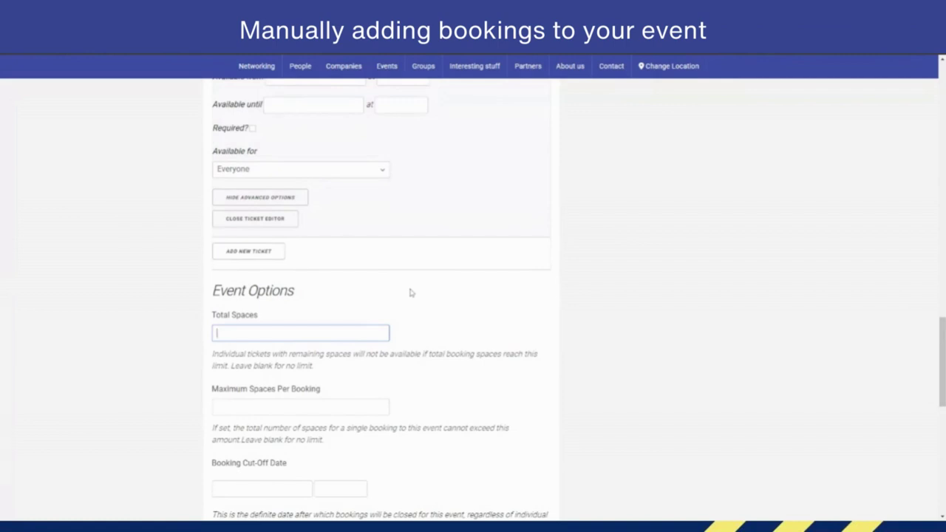
Set the second ticket's number of spaces to 50
scroll(407, 292, "up", 5)
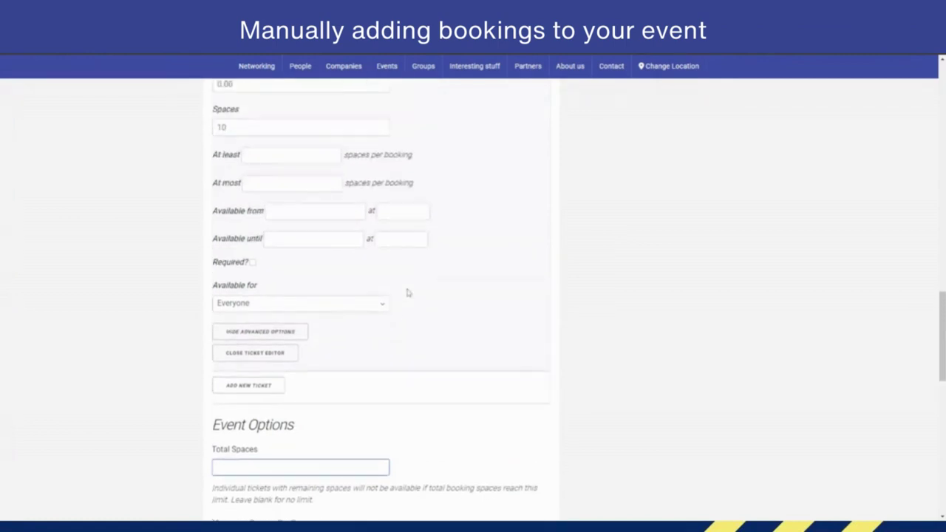
scroll(429, 257, "up", 2)
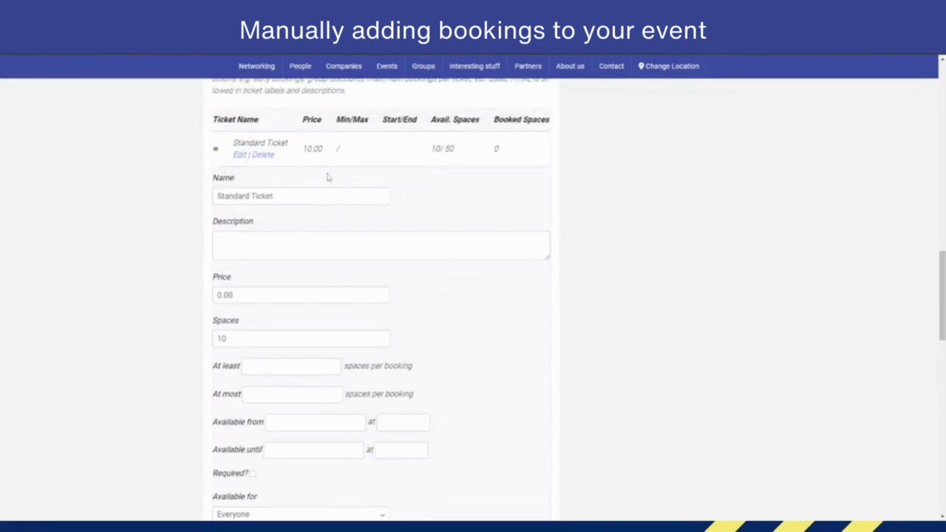
scroll(270, 270, "down", 1)
left_click_drag(230, 291, 204, 288)
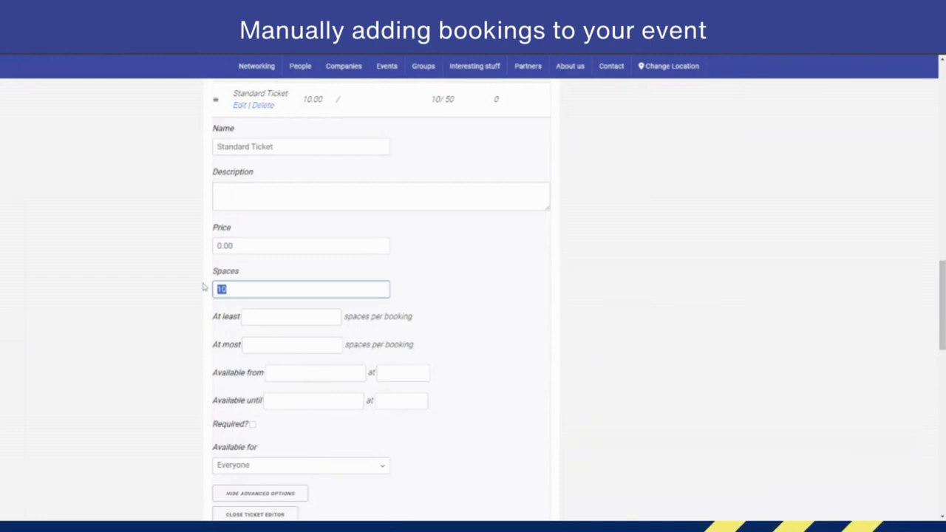
type("50")
left_click(490, 255)
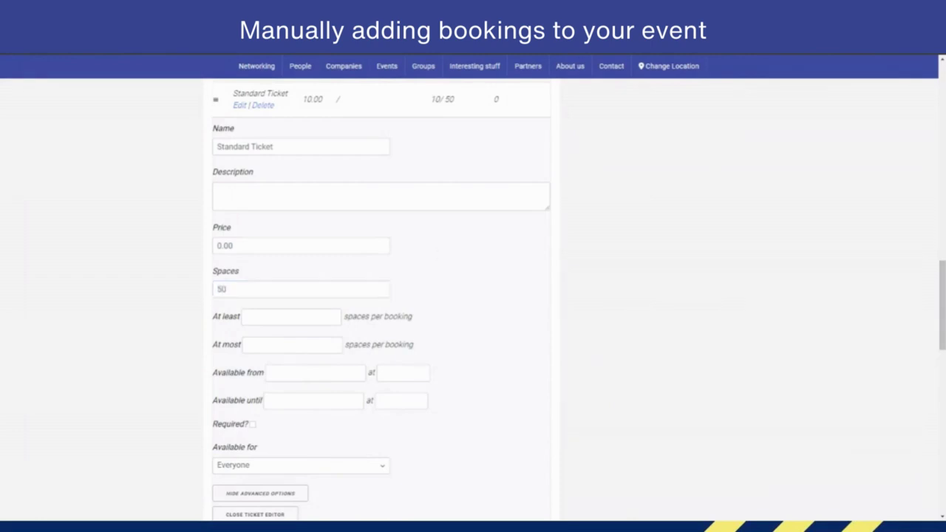
Set the event's total spaces to 50 in the event options
scroll(412, 239, "down", 5)
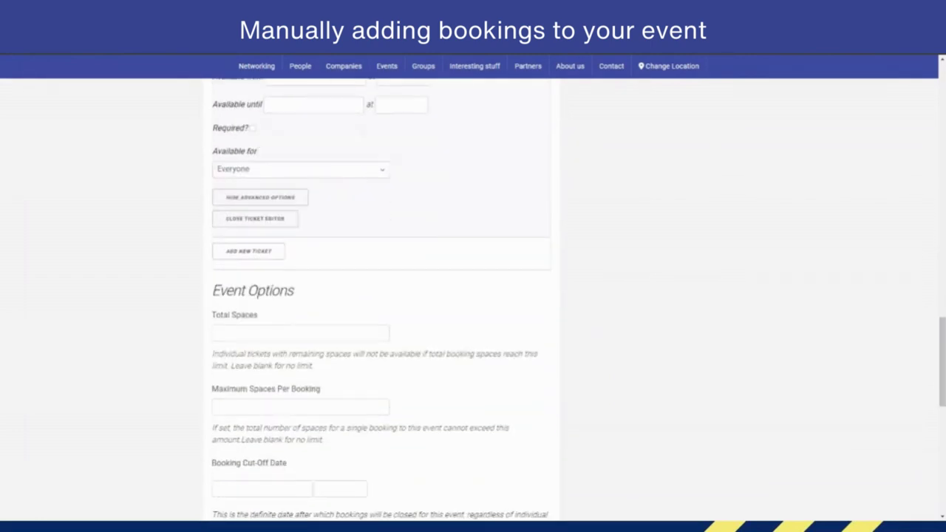
left_click(301, 333)
type("50")
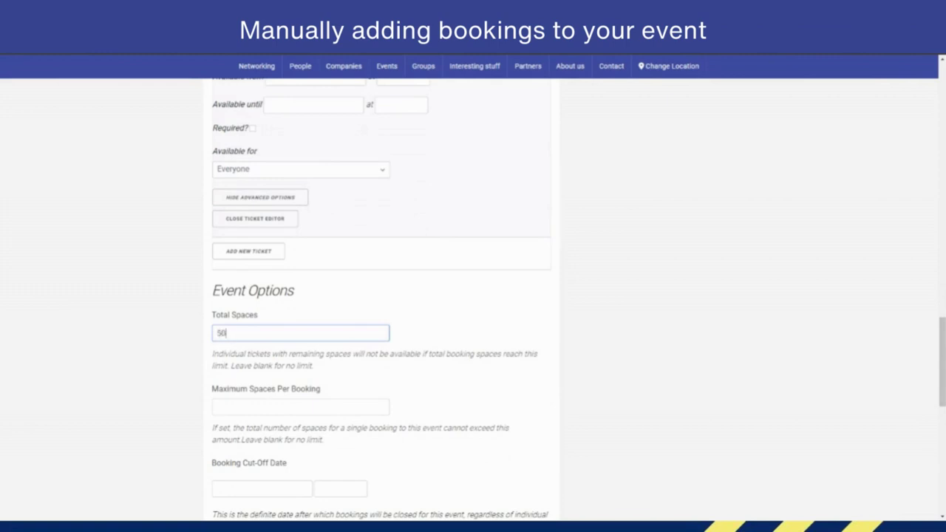
left_click(411, 264)
Compare the spaces of both tickets with the event's total spaces, and review the remaining event options
scroll(424, 217, "up", 8)
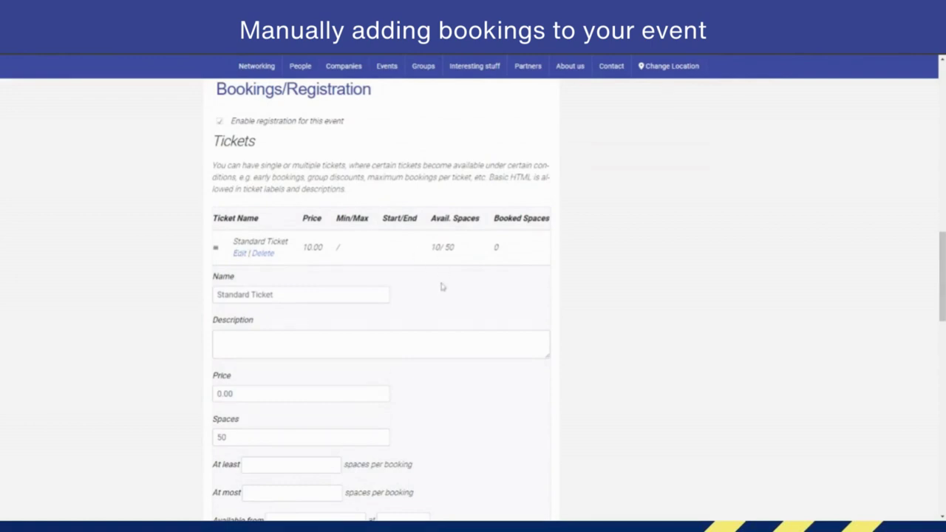
scroll(441, 289, "down", 4)
scroll(449, 291, "up", 3)
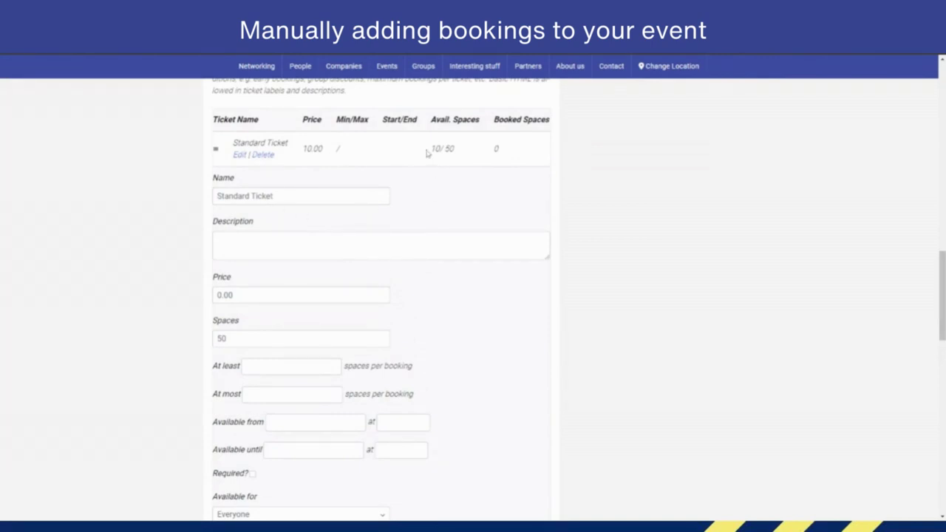
scroll(441, 264, "down", 5)
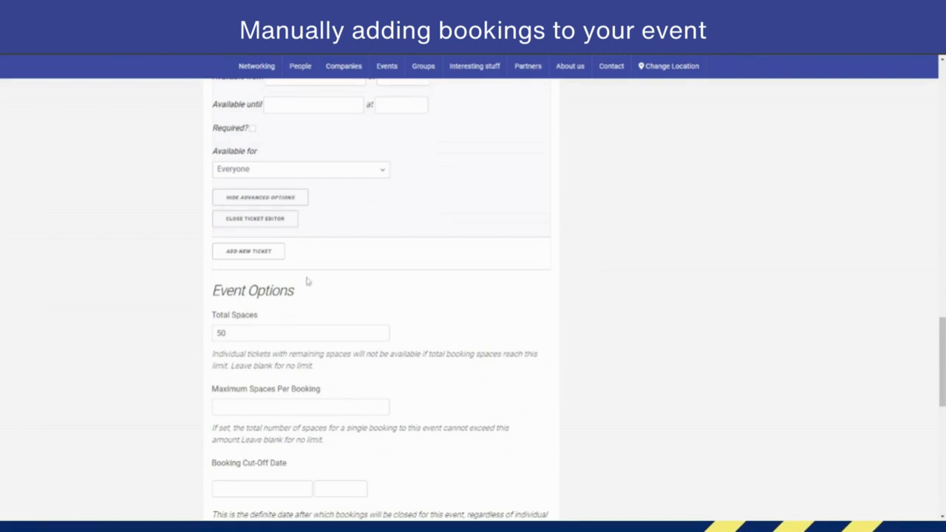
scroll(306, 281, "up", 4)
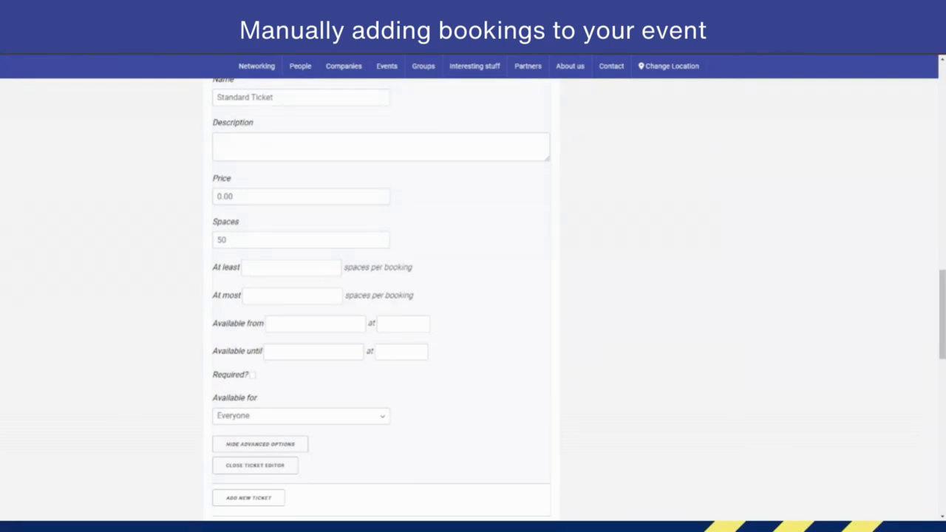
scroll(429, 247, "down", 4)
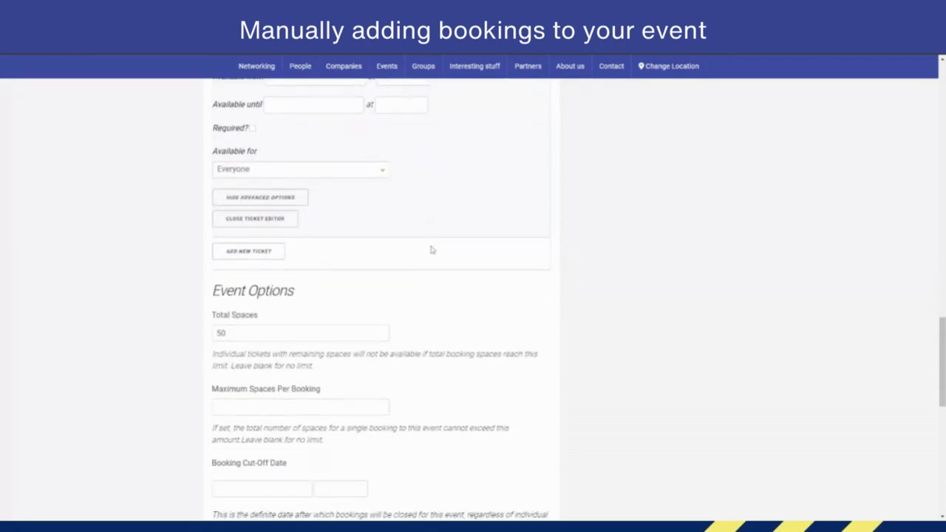
scroll(429, 250, "down", 1)
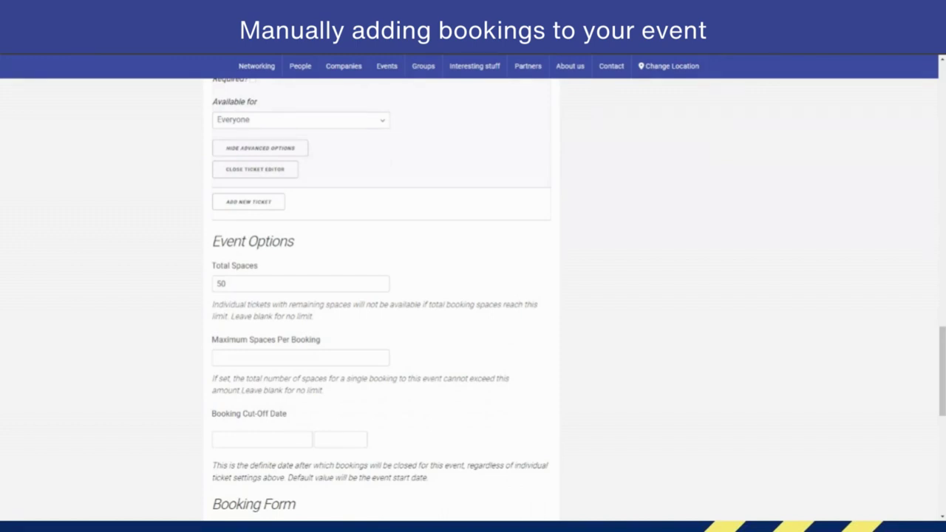
scroll(435, 250, "down", 1)
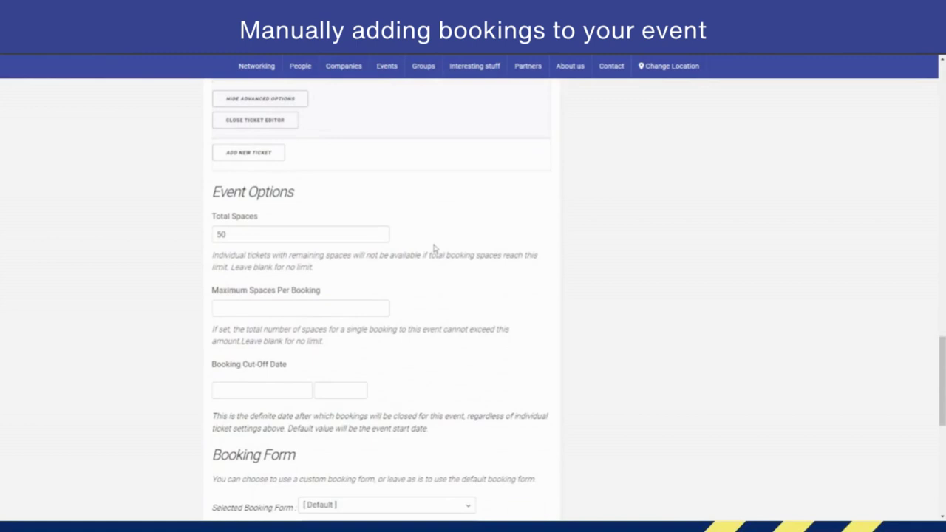
Examine the event's per-booking limit, booking cut-off date, booking and attendee form, coupon and dependent event settings
scroll(435, 250, "down", 1)
scroll(436, 255, "down", 2)
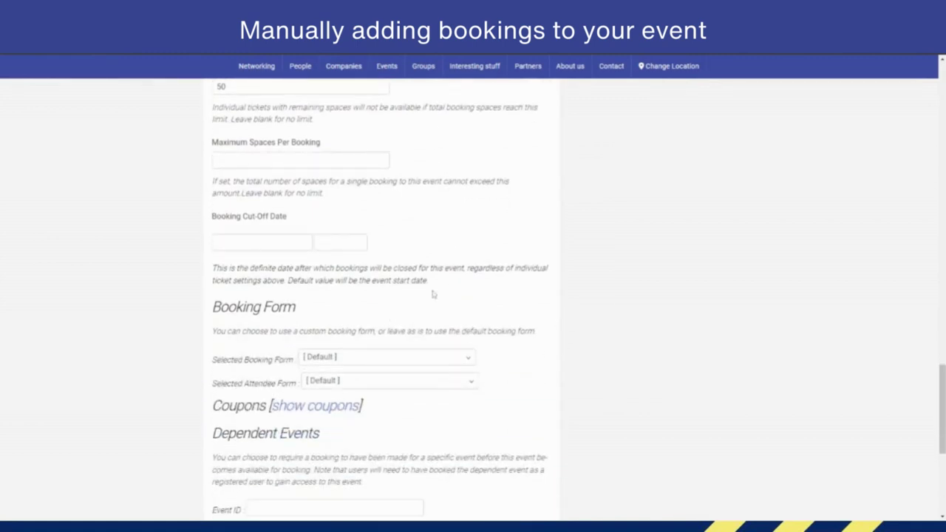
scroll(433, 295, "down", 1)
scroll(436, 207, "up", 2)
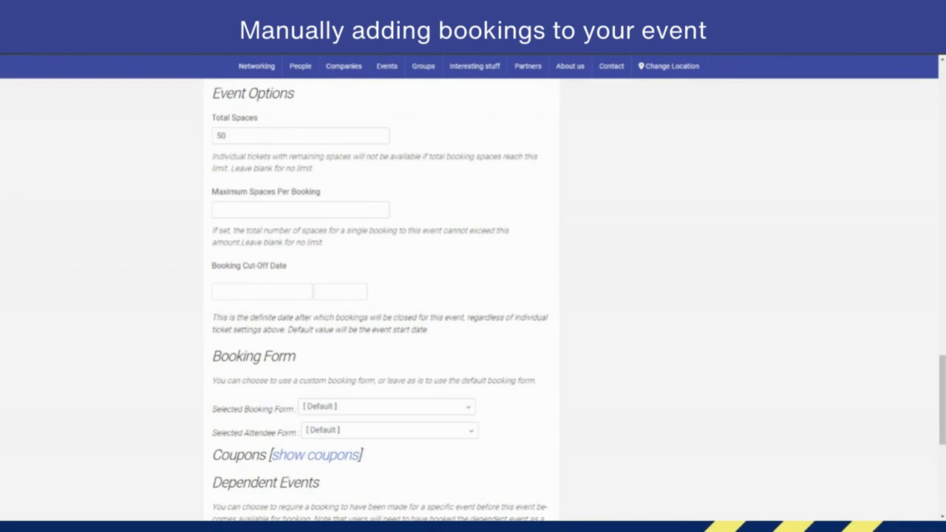
scroll(469, 227, "down", 1)
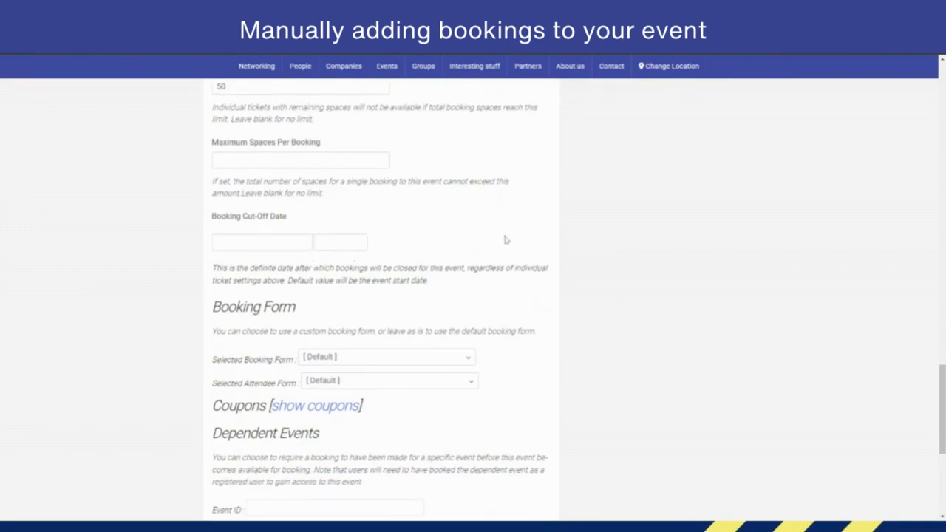
scroll(505, 239, "down", 2)
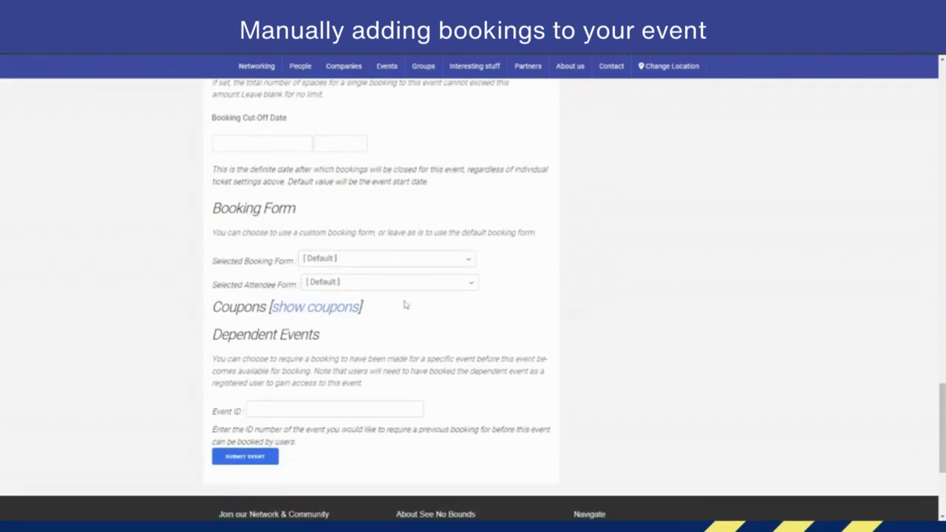
left_click(473, 286)
left_click(518, 296)
scroll(519, 268, "down", 1)
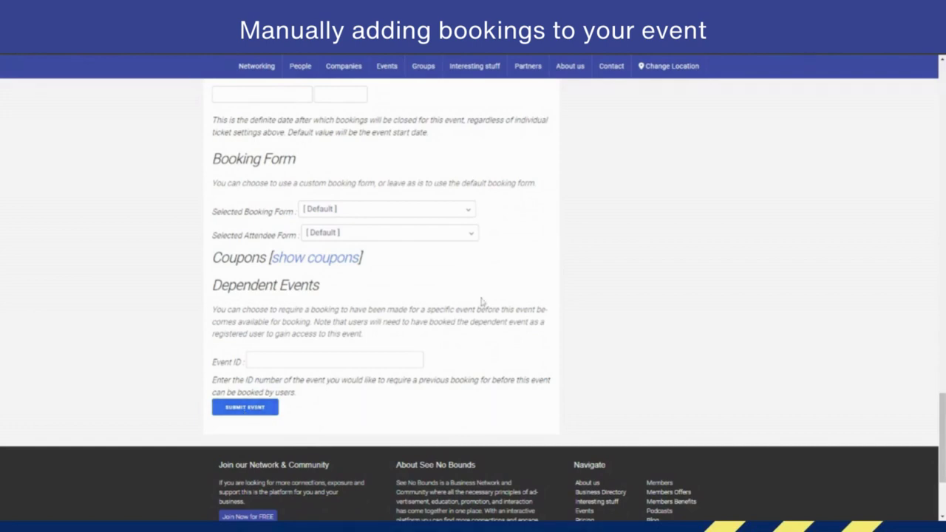
Recheck the event's image, registration and ticket settings, and submit the event
scroll(481, 303, "up", 4)
scroll(481, 302, "up", 8)
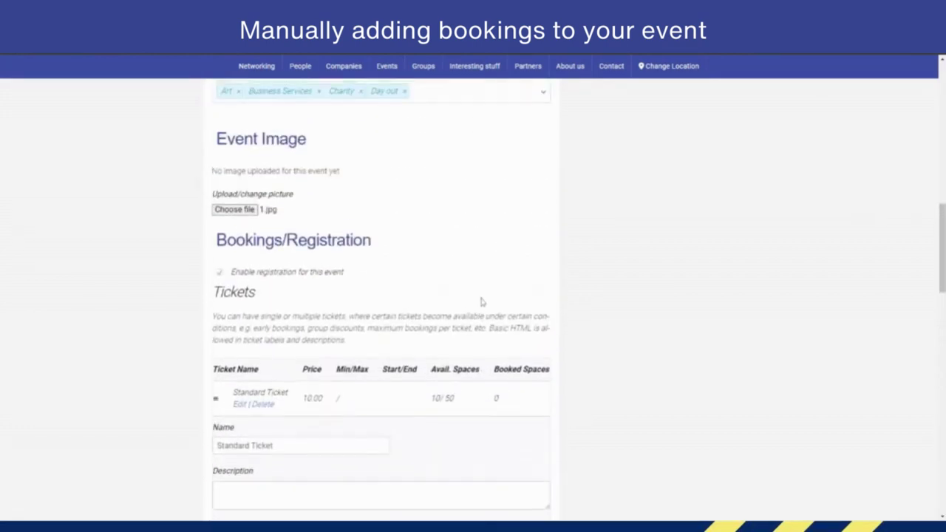
scroll(481, 302, "down", 2)
scroll(481, 302, "down", 10)
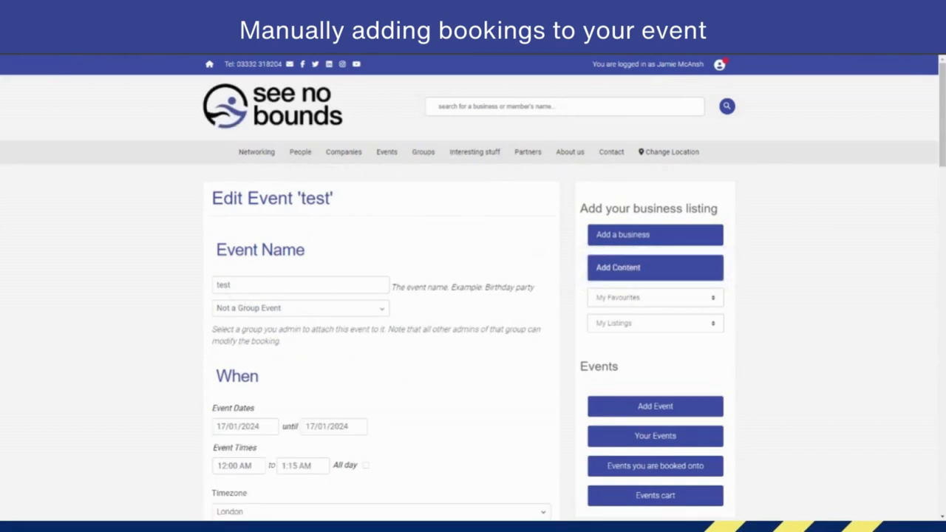
Look over the saved test event's details, category and image in its edit form, and submit the update
scroll(456, 300, "down", 6)
scroll(428, 382, "down", 10)
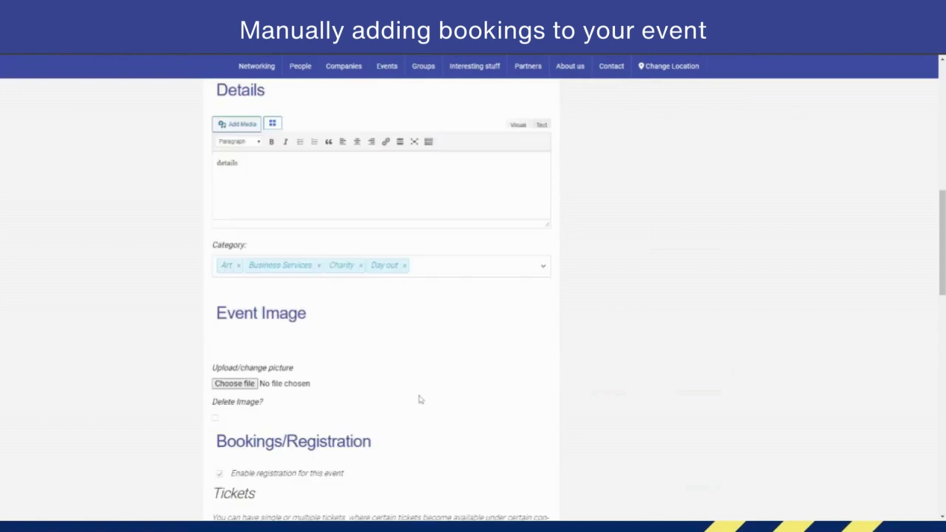
scroll(300, 444, "down", 5)
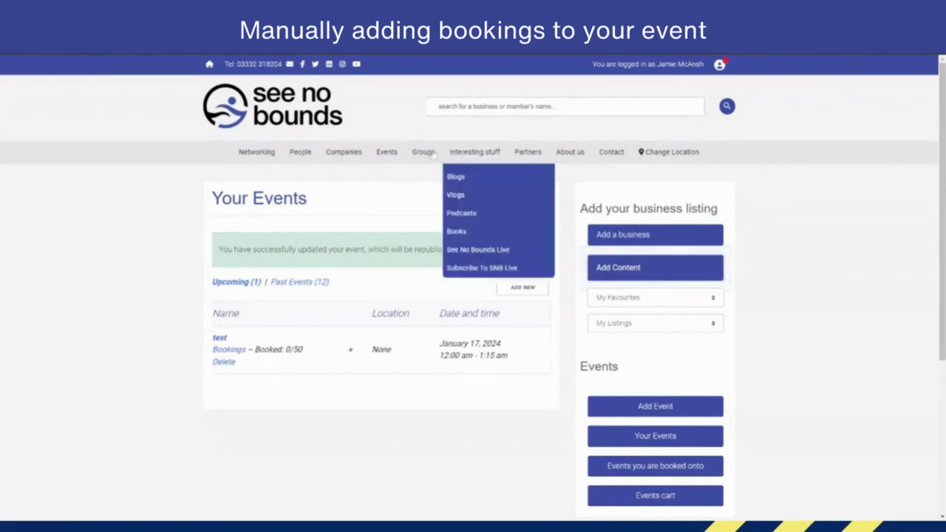
Open the test event's booking page from the site's events listing and look over its details and tickets
mouse_move(383, 153)
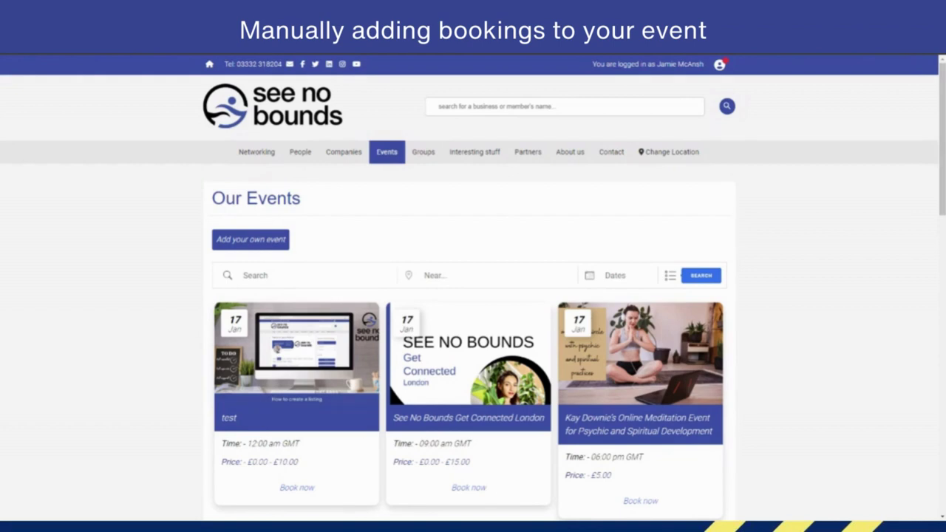
left_click(298, 488)
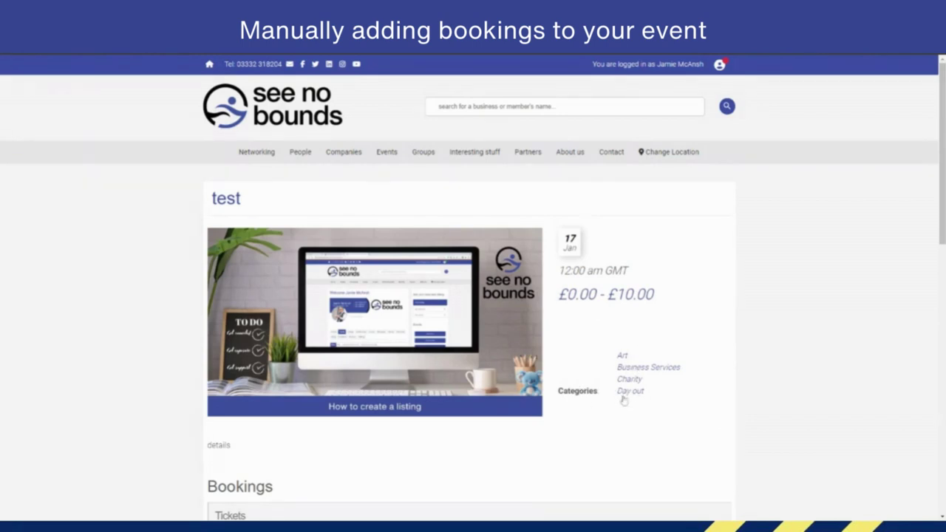
scroll(583, 390, "down", 3)
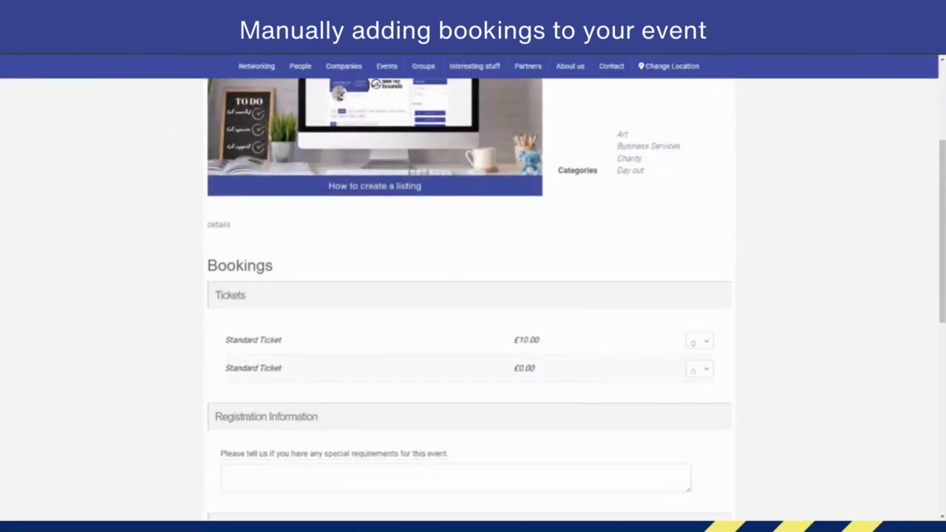
double_click(218, 225)
scroll(239, 302, "down", 1)
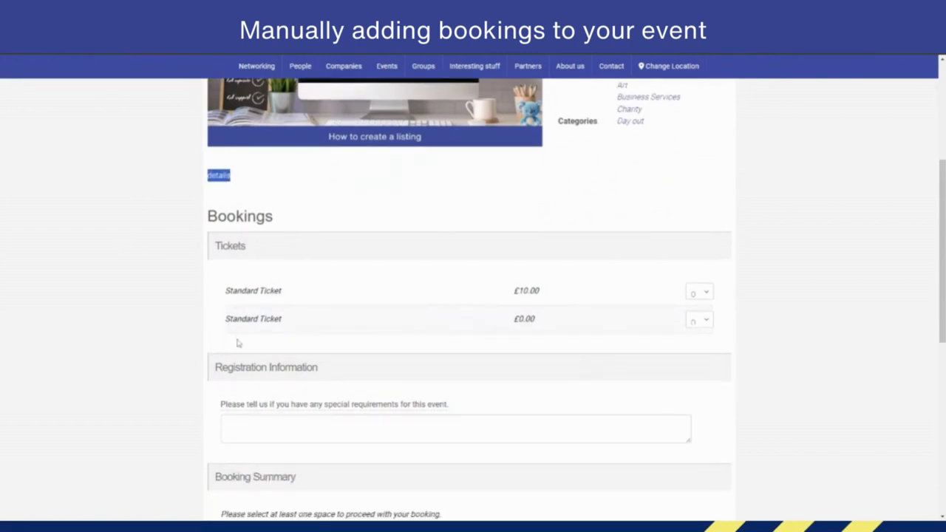
Examine the booking form's ticket quantity choices, special requirements field, booking summary and calendar and sharing options
left_click(700, 295)
scroll(687, 388, "down", 3)
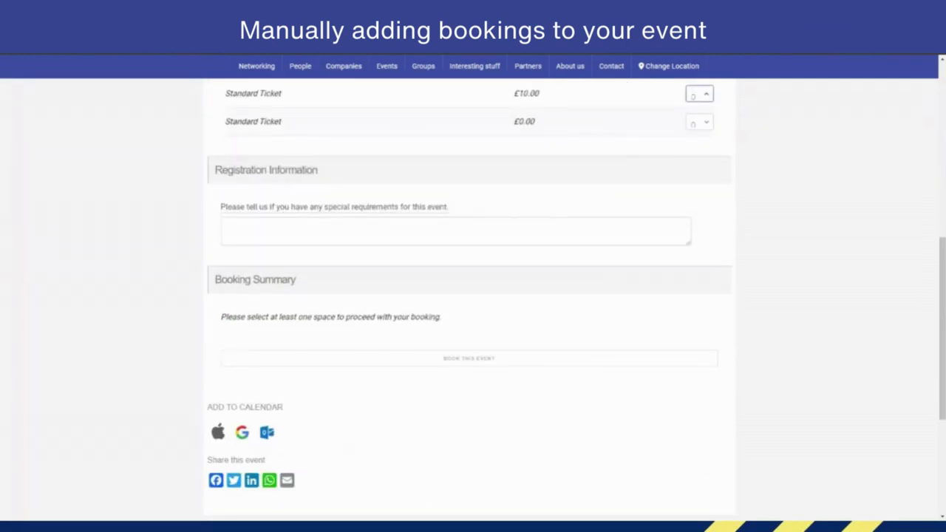
left_click(456, 231)
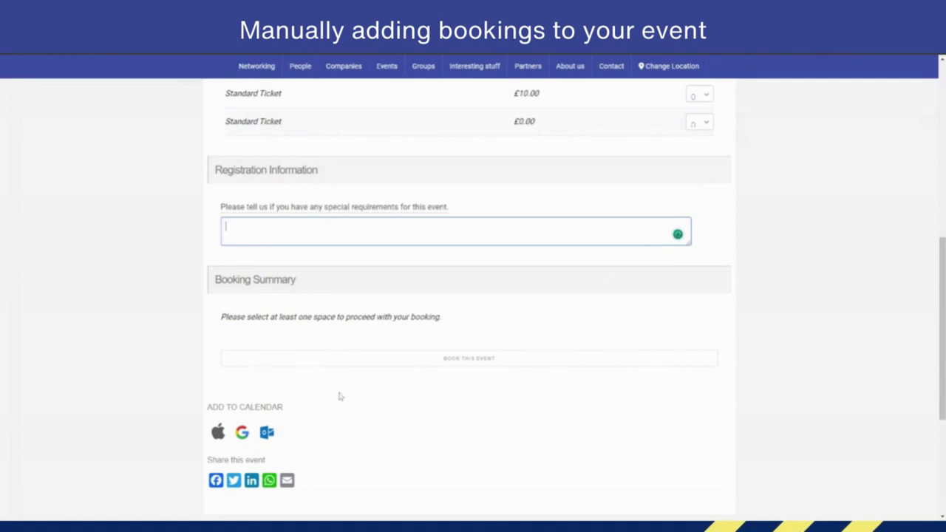
scroll(388, 390, "down", 2)
scroll(388, 391, "up", 4)
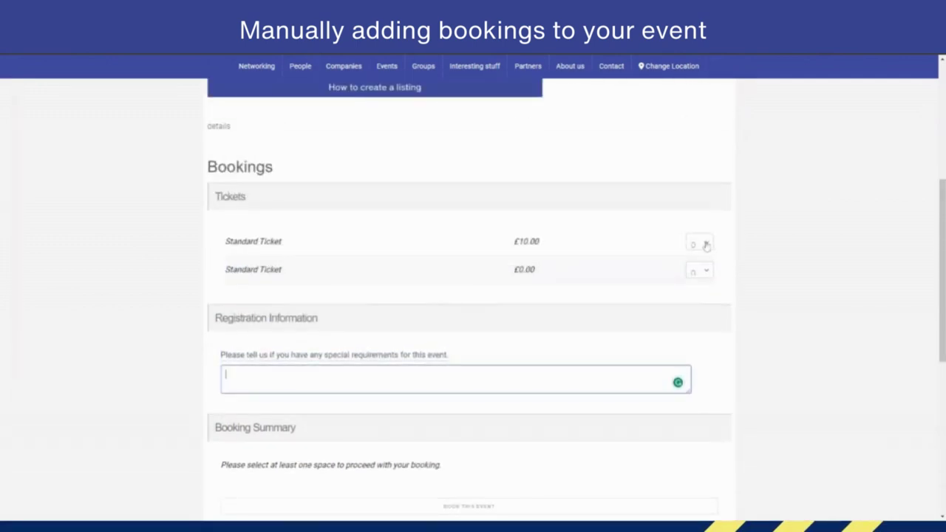
Book one £10.00 Standard Ticket for the test event
left_click(706, 247)
left_click(684, 268)
scroll(445, 321, "down", 2)
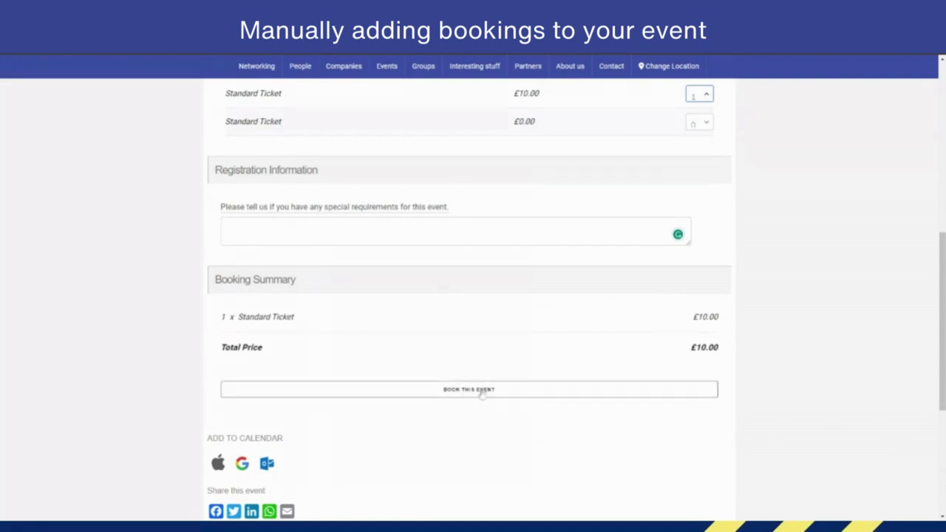
left_click(481, 393)
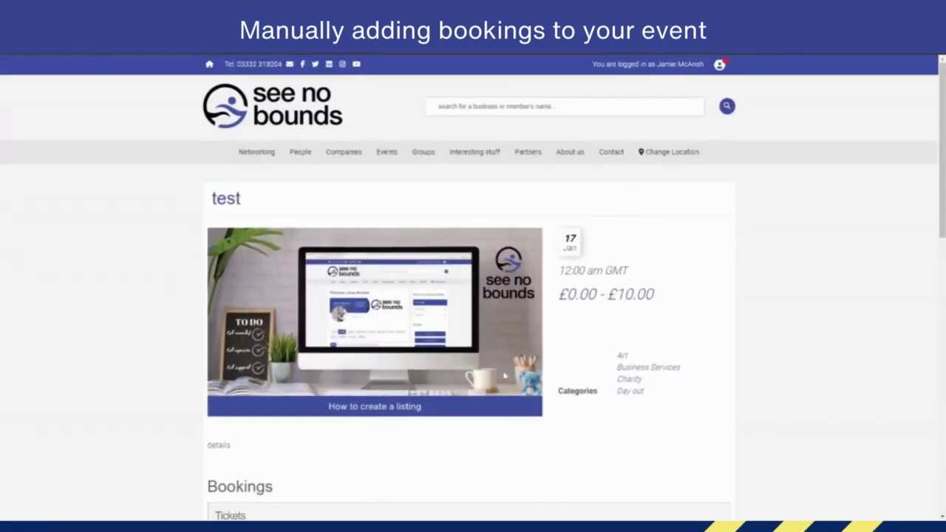